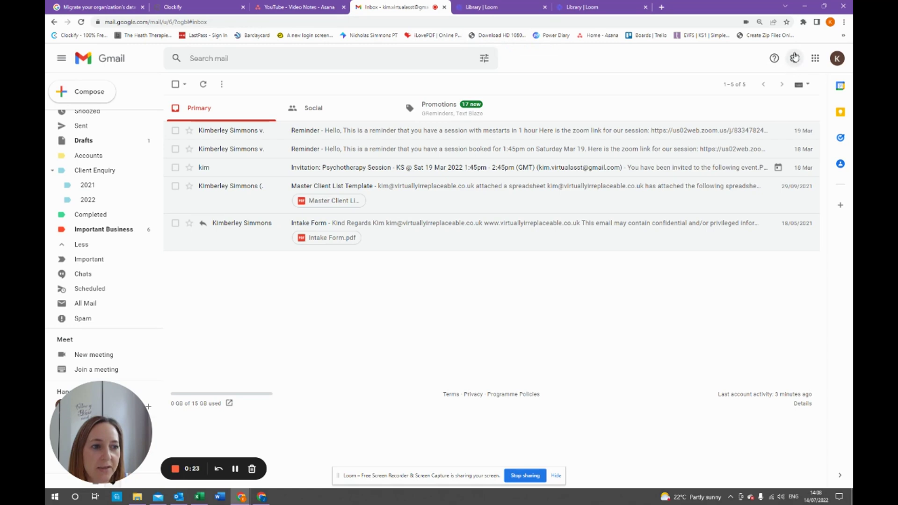
- Open the full Gmail settings and set the Undo Send cancellation period to 5 seconds, finally choosing 30 seconds
left_click(796, 59)
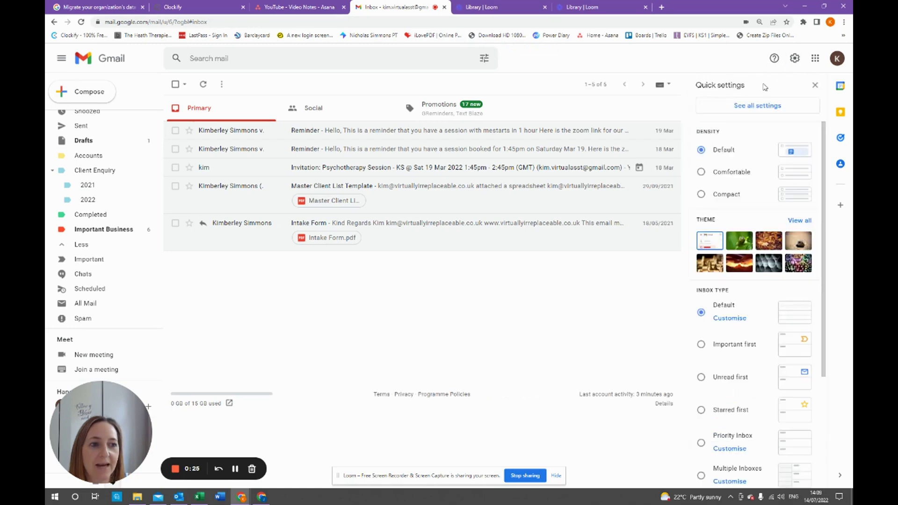
left_click(767, 112)
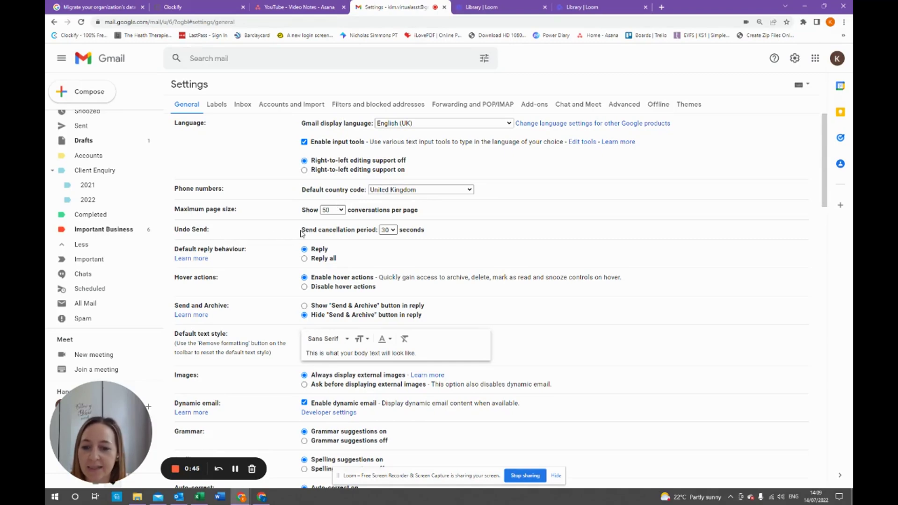
left_click(387, 231)
left_click(387, 239)
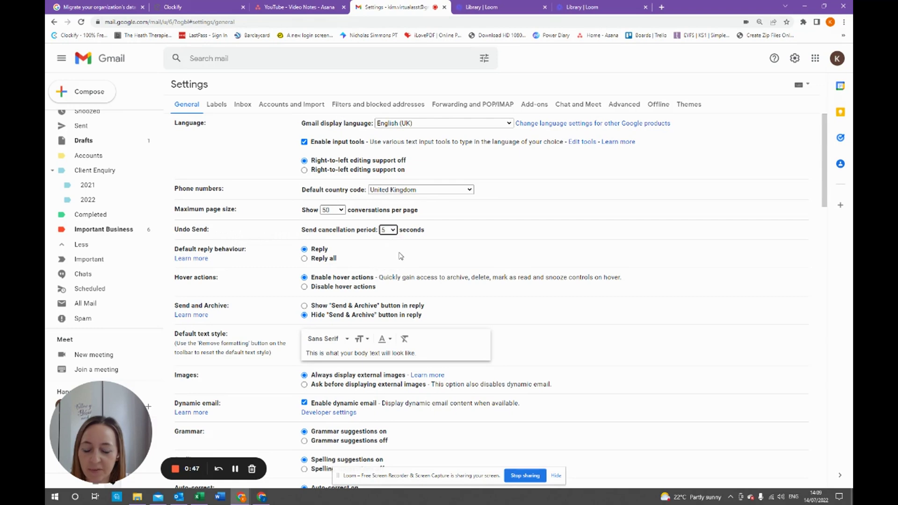
left_click(388, 230)
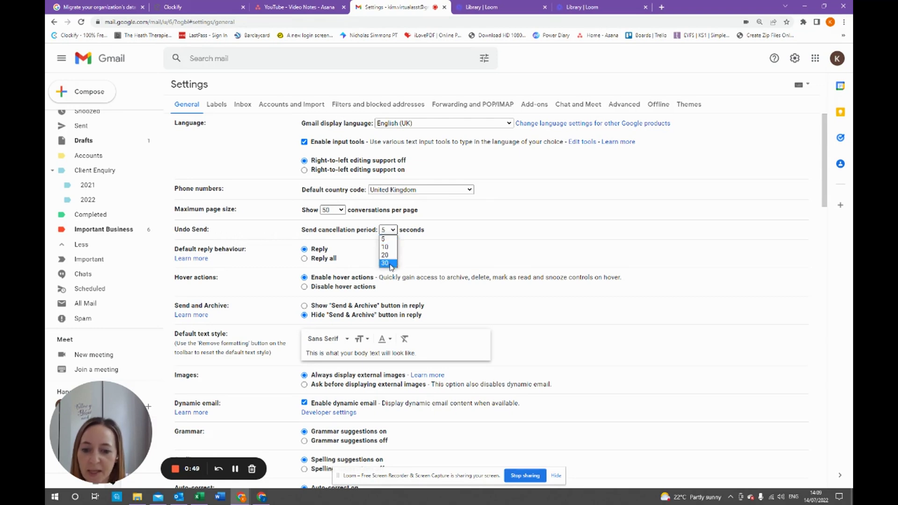
left_click(388, 265)
left_click(444, 233)
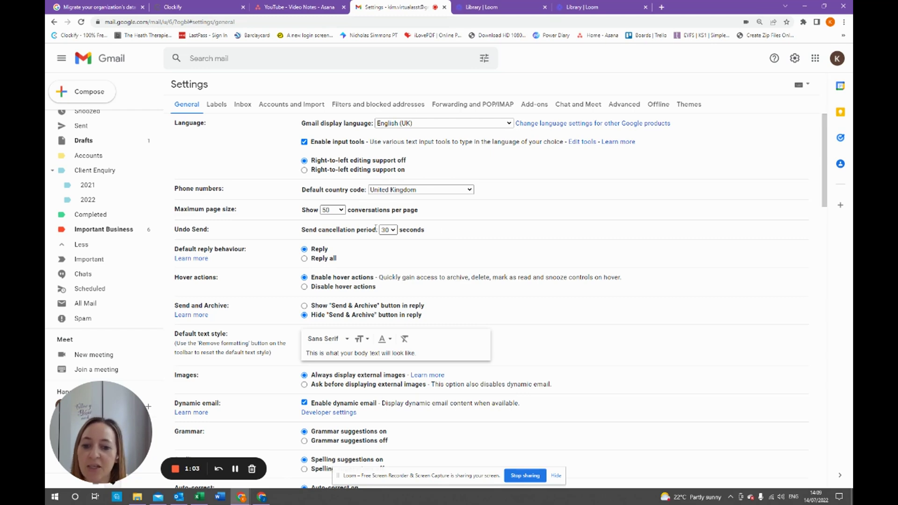
- Set the default text style to the Sans Serif font at Normal size
scroll(386, 227, "down", 2)
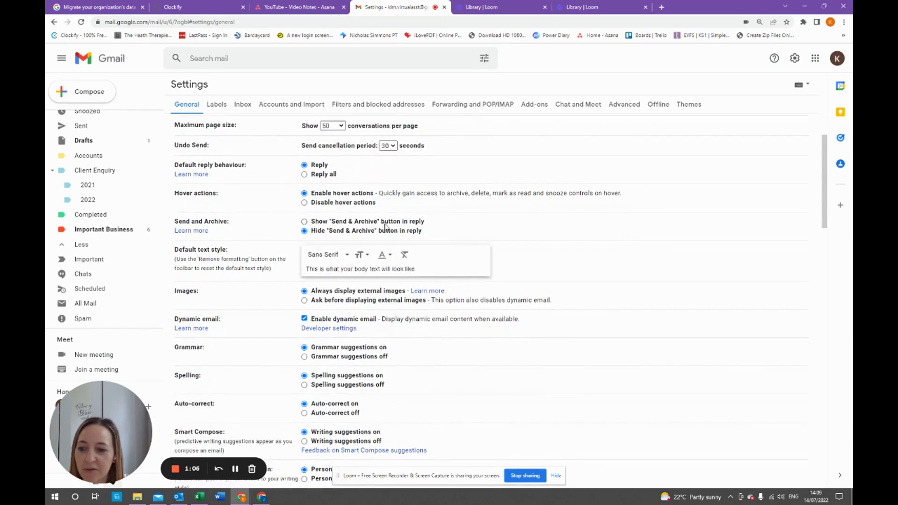
left_click(347, 255)
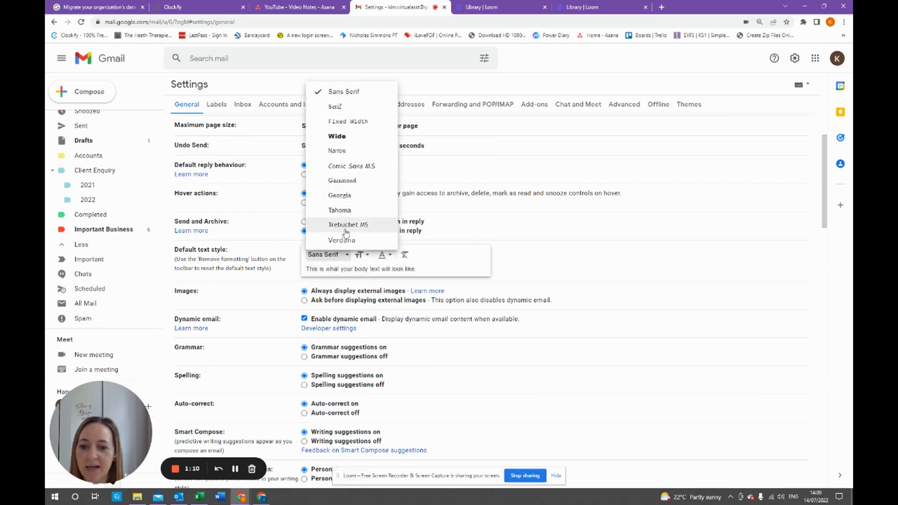
left_click(350, 92)
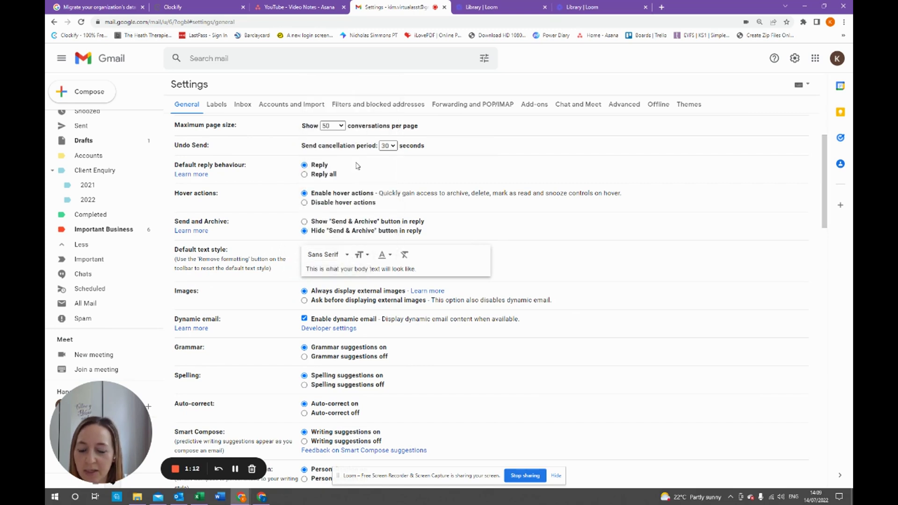
left_click(360, 254)
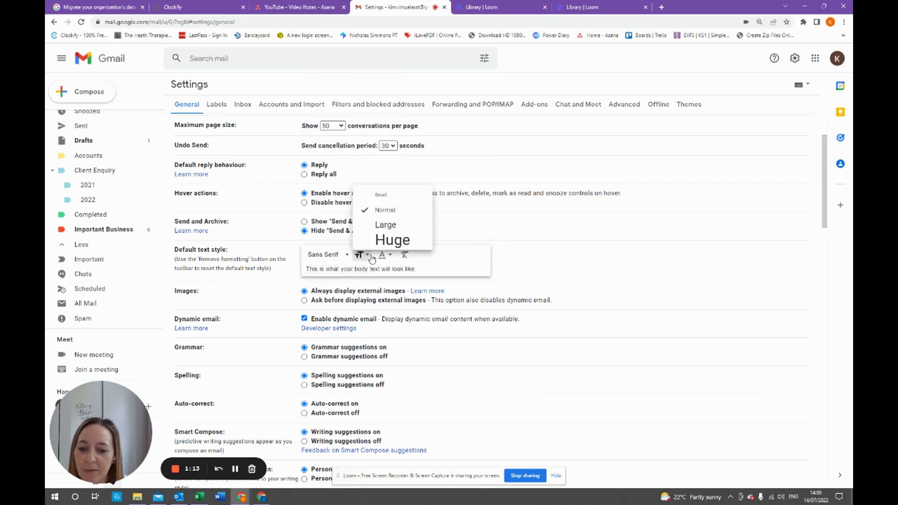
left_click(381, 211)
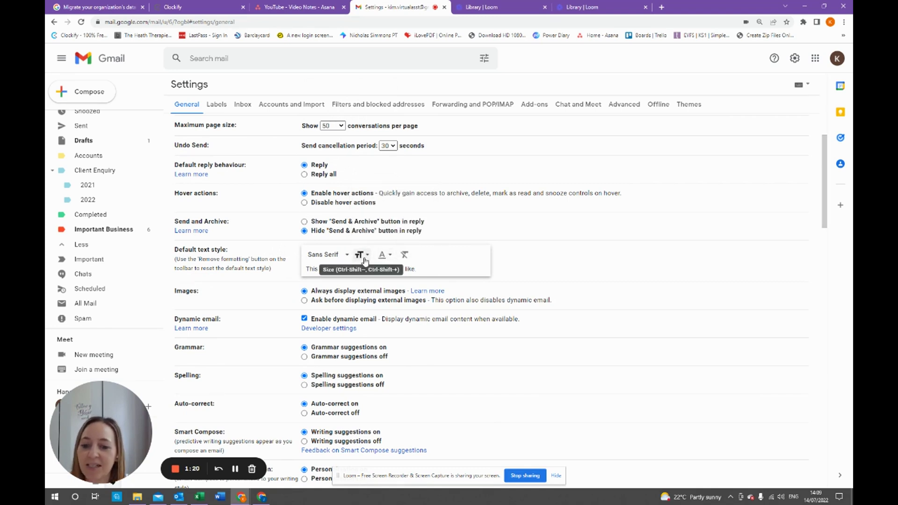
left_click(365, 259)
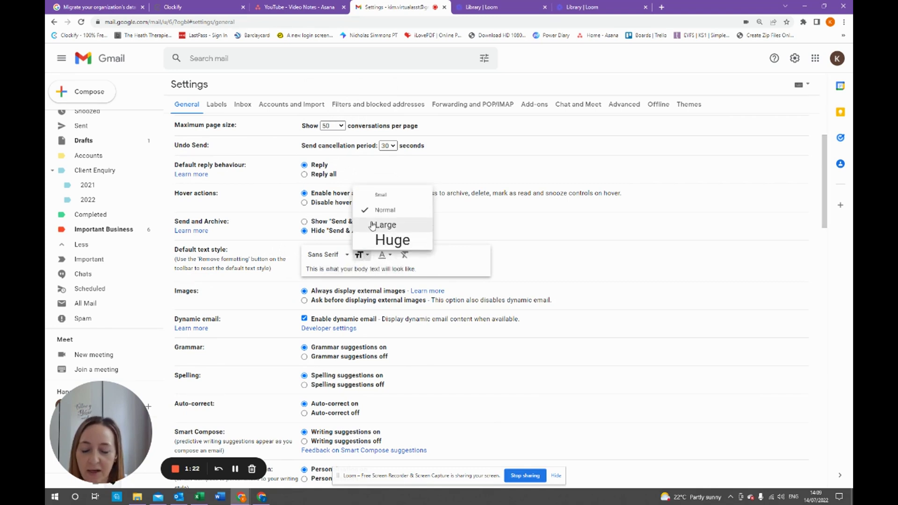
left_click(454, 255)
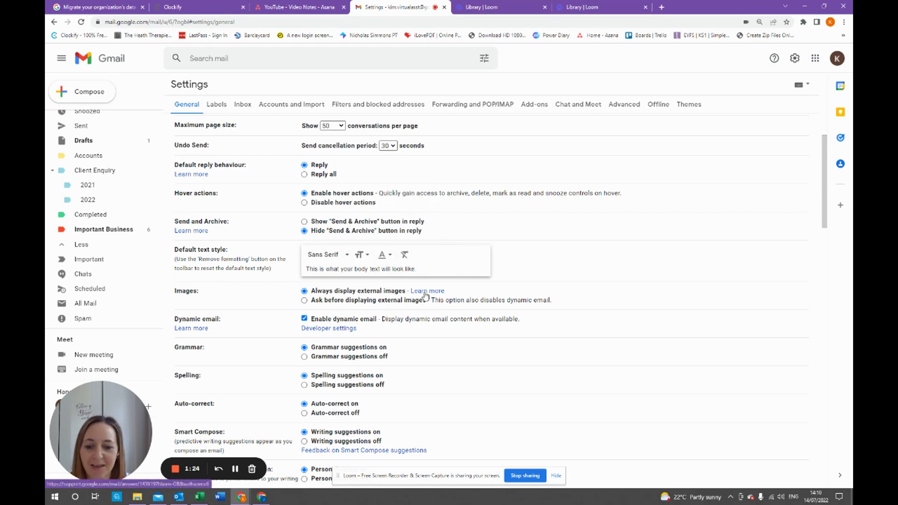
- Add the red-bang star to the stars in use and return it to those not in use
scroll(374, 290, "down", 3)
scroll(368, 288, "down", 1)
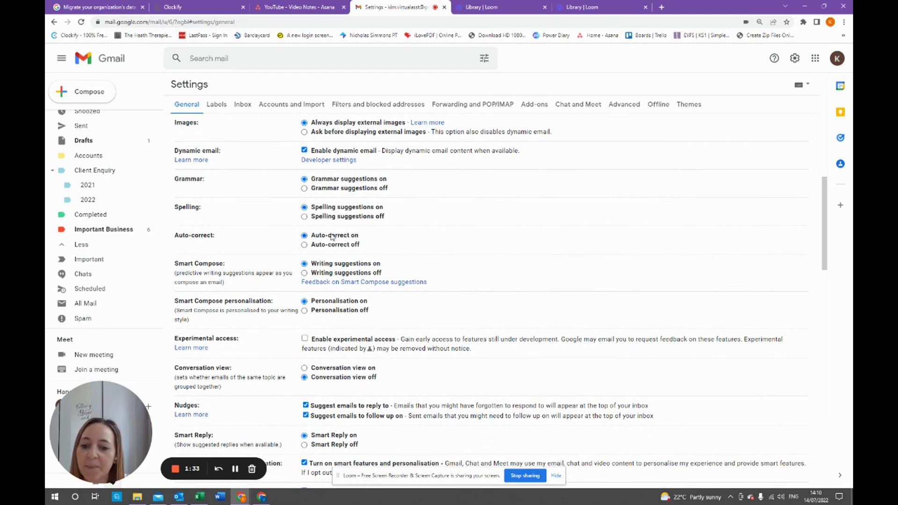
scroll(330, 234, "down", 3)
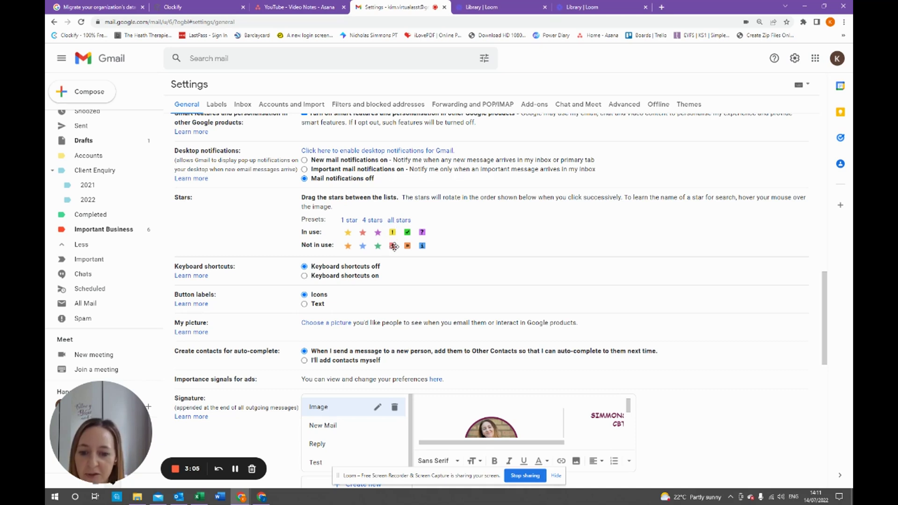
mouse_move(392, 246)
left_mouse_down()
mouse_move(396, 232)
mouse_move(423, 232)
left_mouse_up()
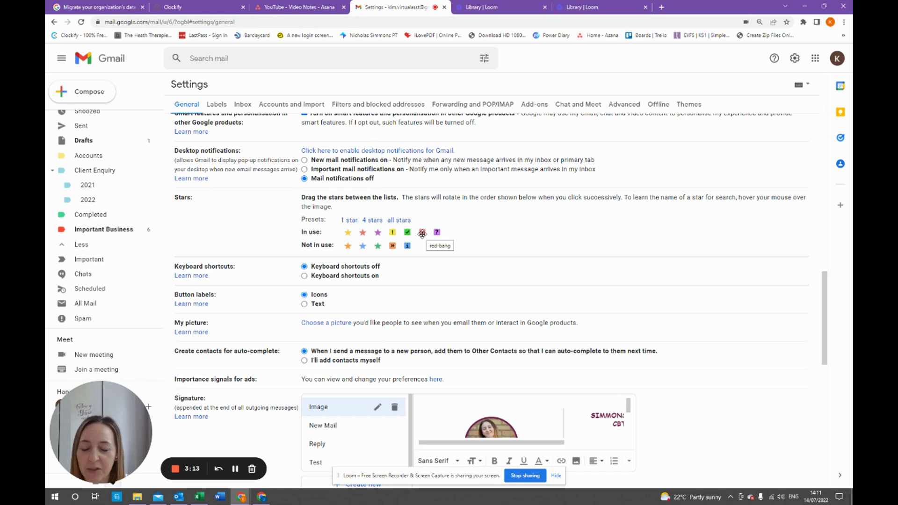
mouse_move(422, 232)
left_mouse_down()
mouse_move(408, 260)
mouse_move(397, 248)
left_mouse_up()
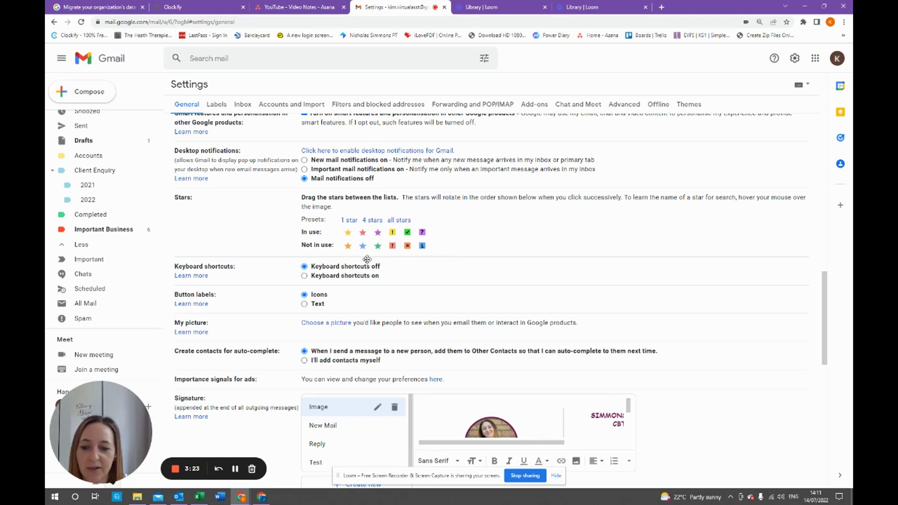
- Review the signature and Out-of-Office AutoReply settings and return to the inbox
scroll(376, 267, "down", 3)
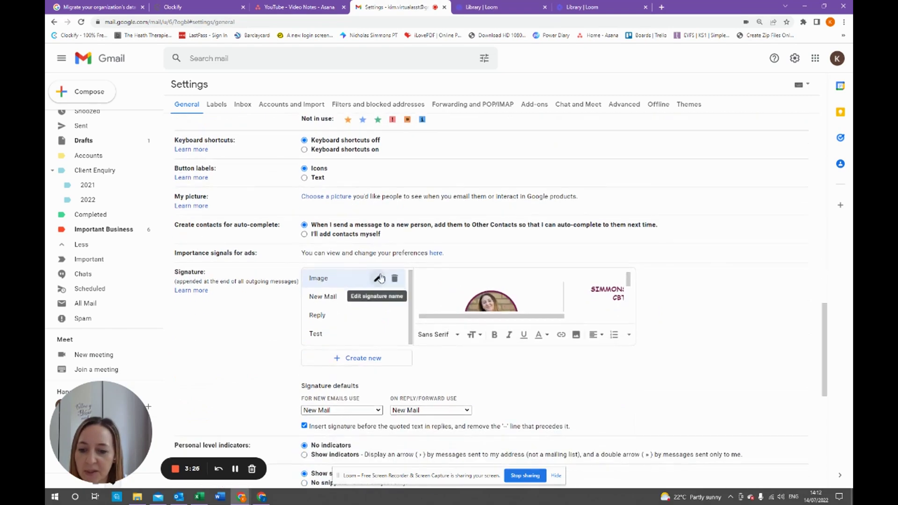
scroll(285, 346, "down", 4)
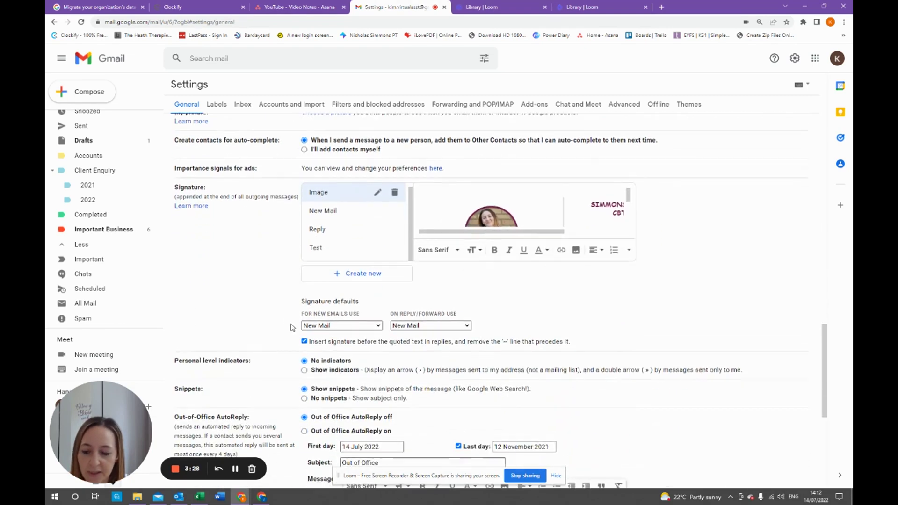
scroll(291, 327, "down", 4)
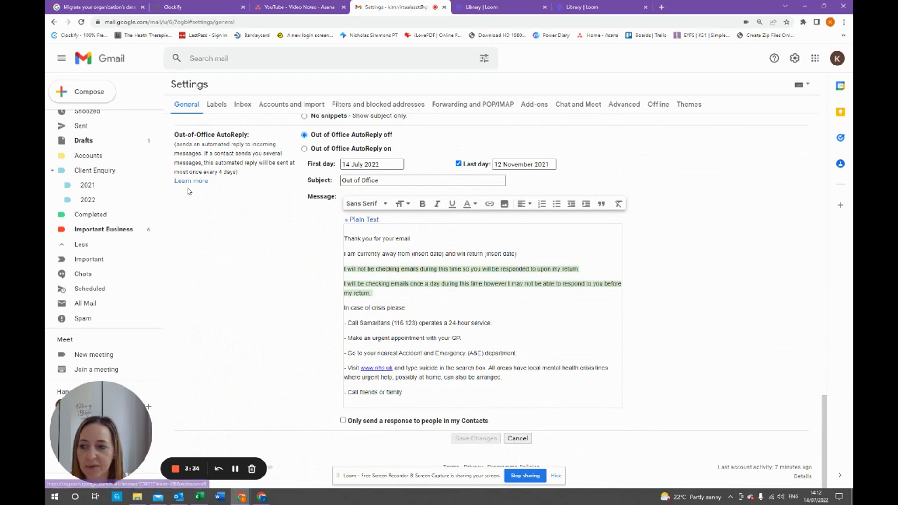
scroll(189, 190, "up", 3)
scroll(100, 143, "up", 1)
left_click(85, 122)
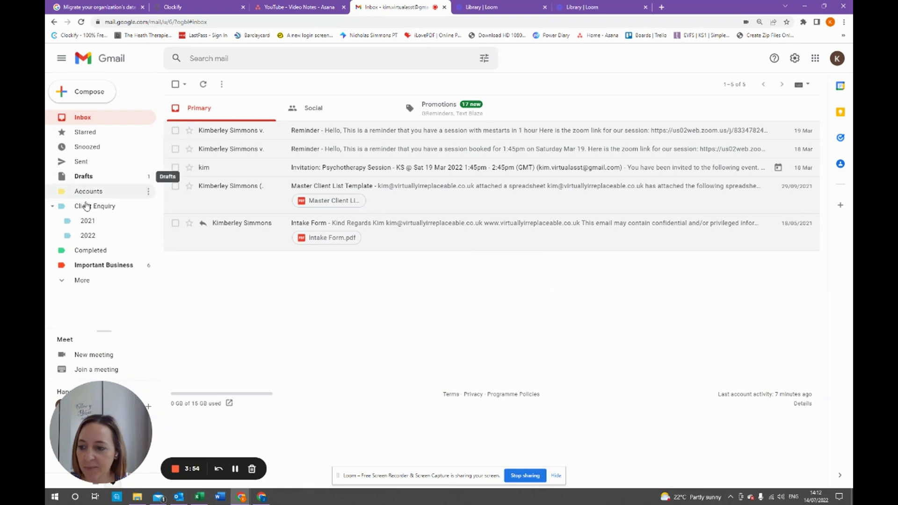
left_click(84, 279)
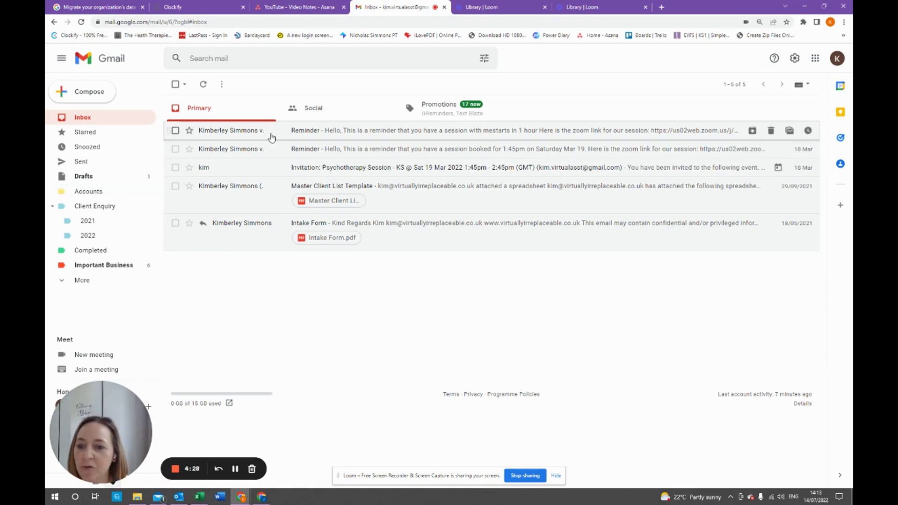
- Move the newest Reminder email from the inbox into the 2022 label under Client Enquiry and check that label's contents
left_click_drag(271, 133, 104, 235)
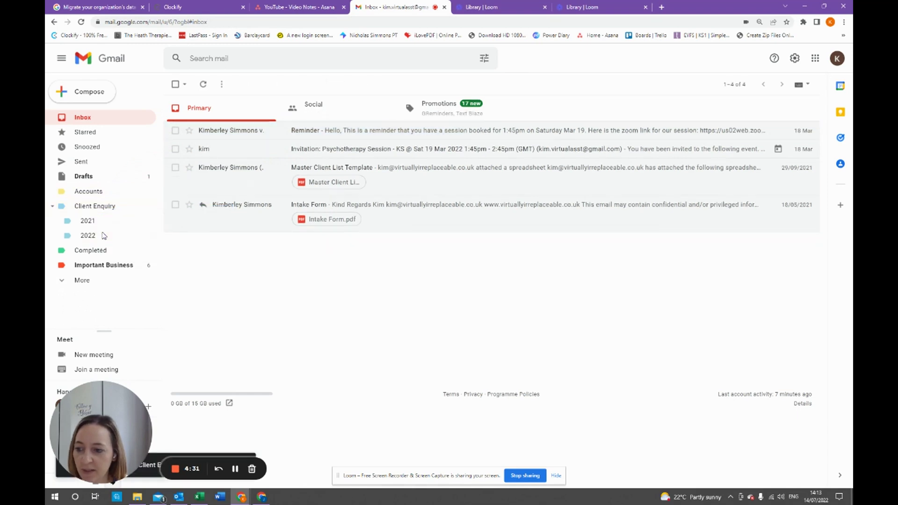
left_click(87, 235)
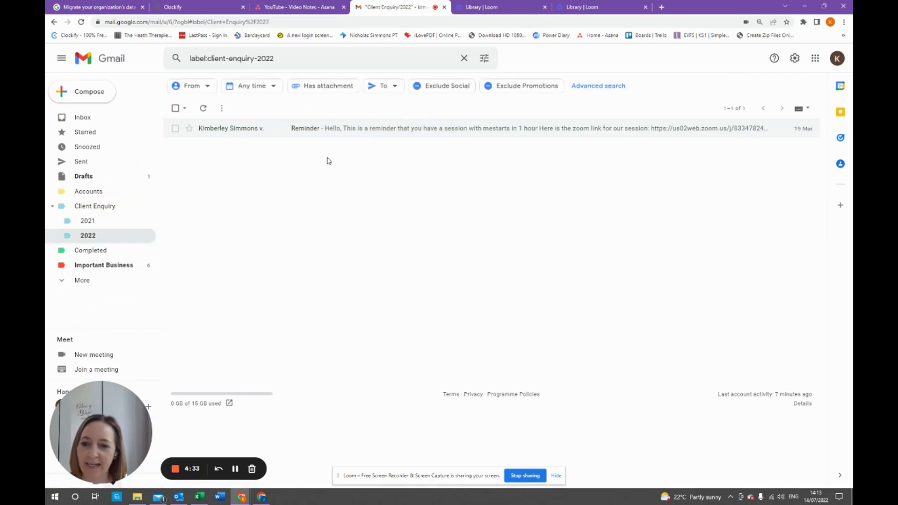
left_click(96, 120)
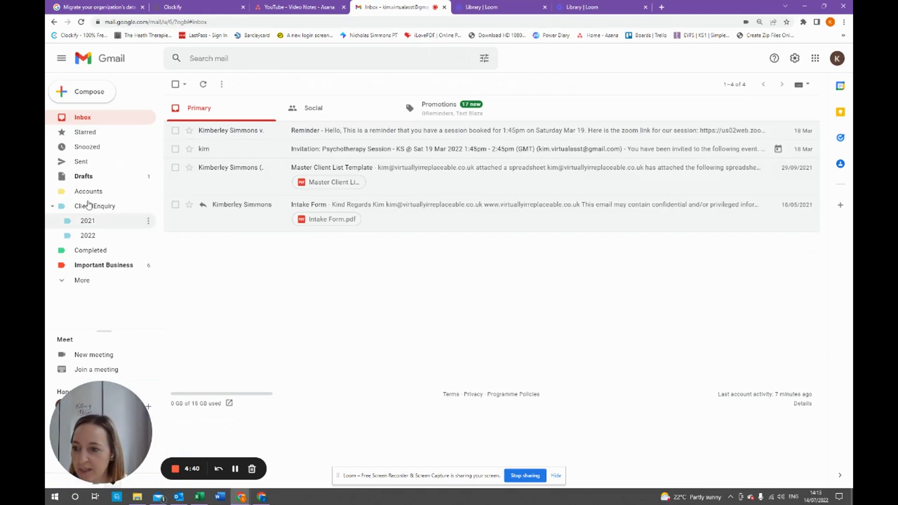
- Create a new top-level label named CLIENT AGREEMENTS
left_click(83, 281)
scroll(86, 281, "down", 2)
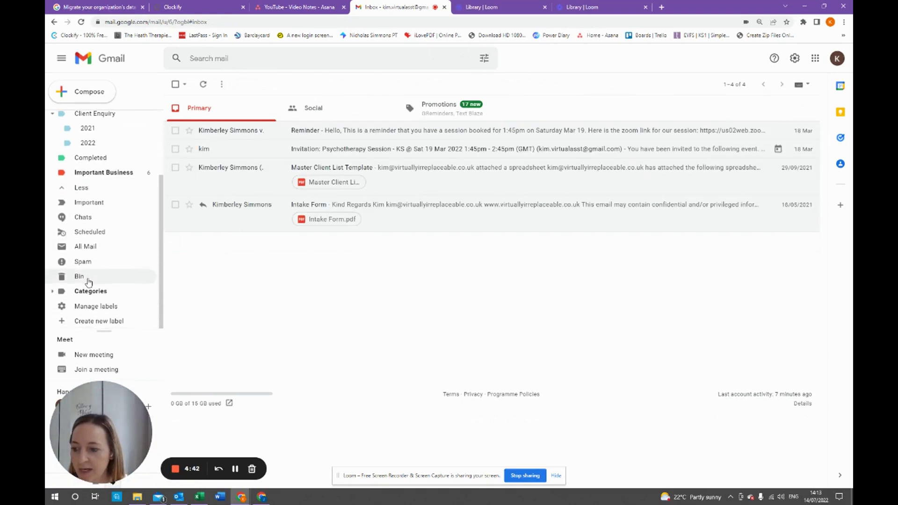
left_click(107, 322)
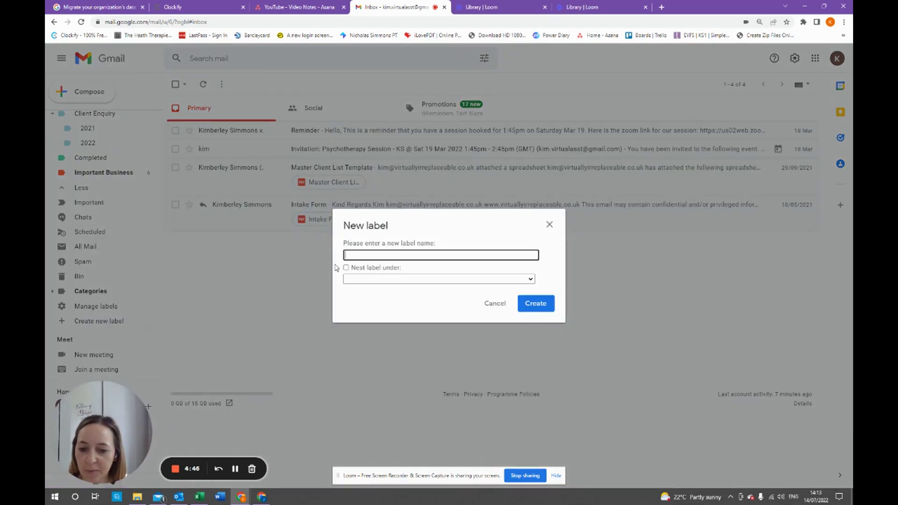
type("CL")
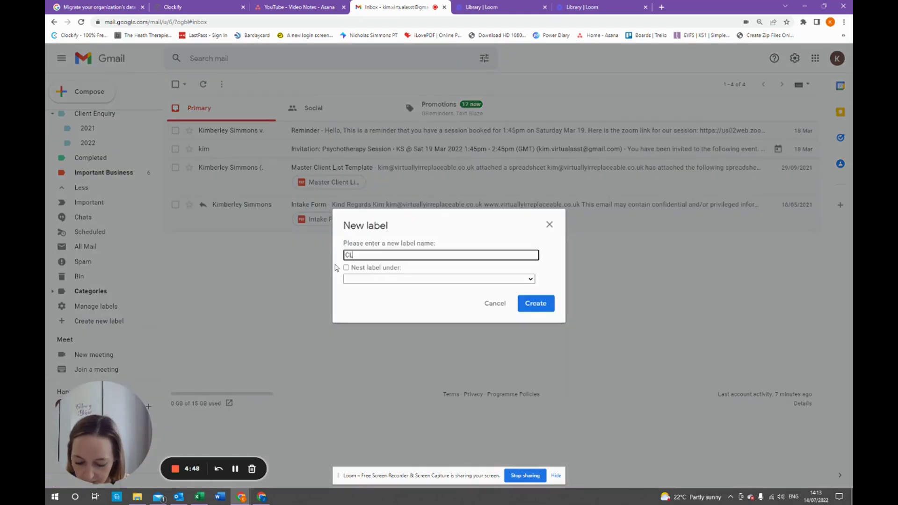
type("IENT AGREEMENTS")
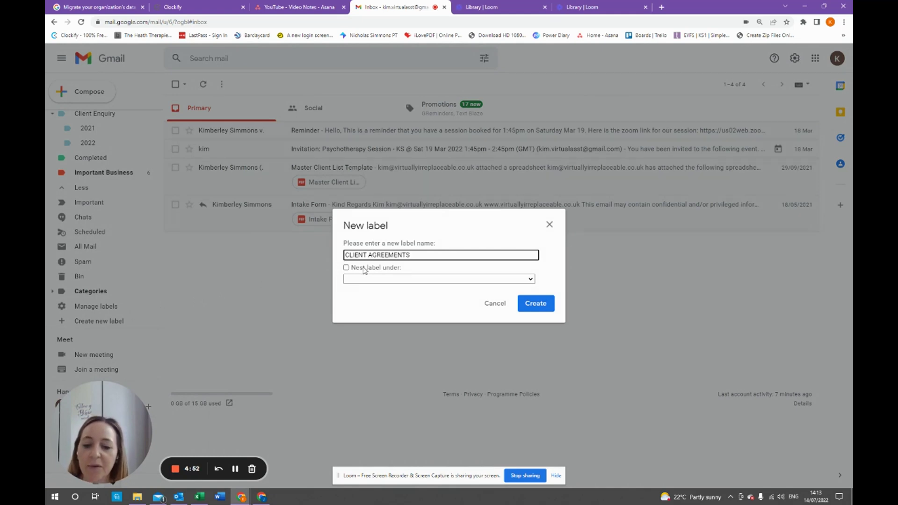
left_click(366, 279)
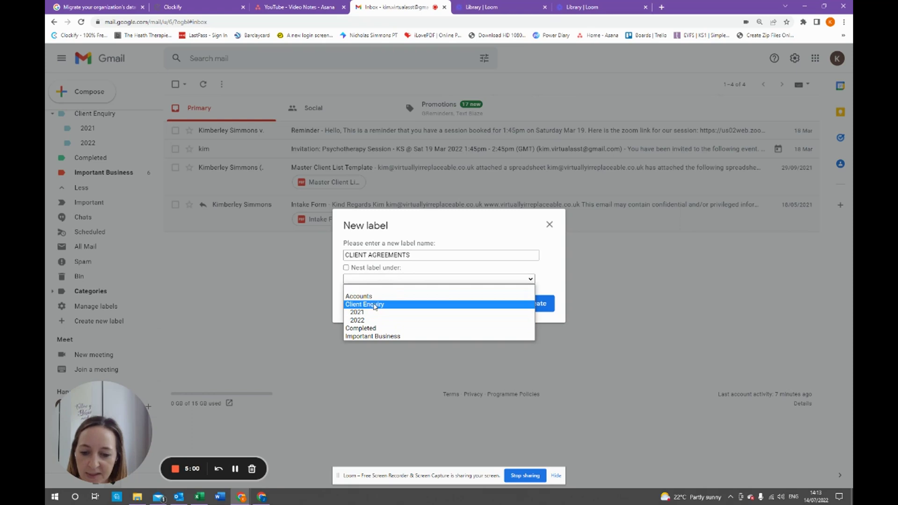
left_click(362, 253)
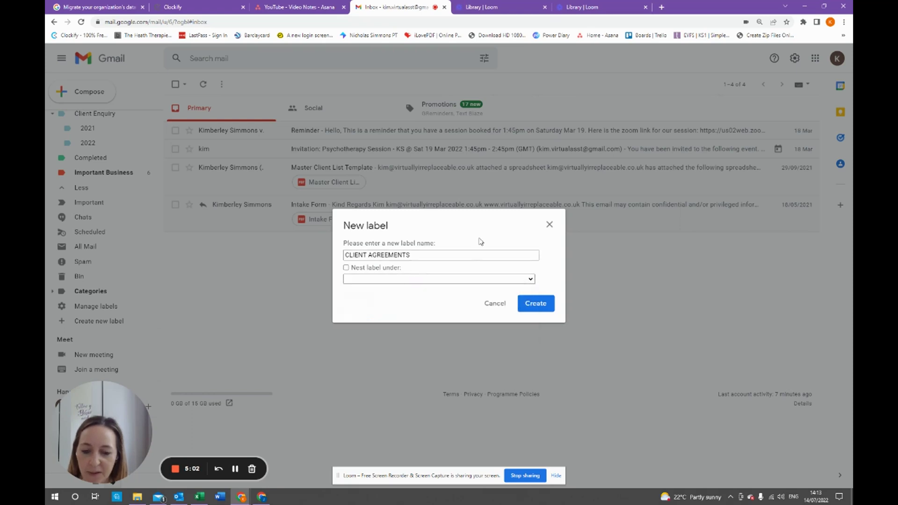
left_click(535, 303)
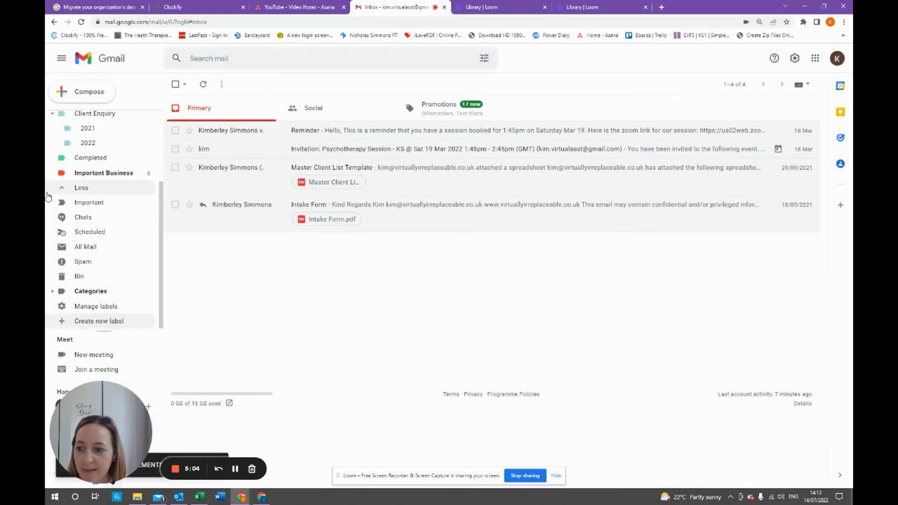
- Set the CLIENT AGREEMENTS label's colour to light pink
scroll(73, 197, "up", 2)
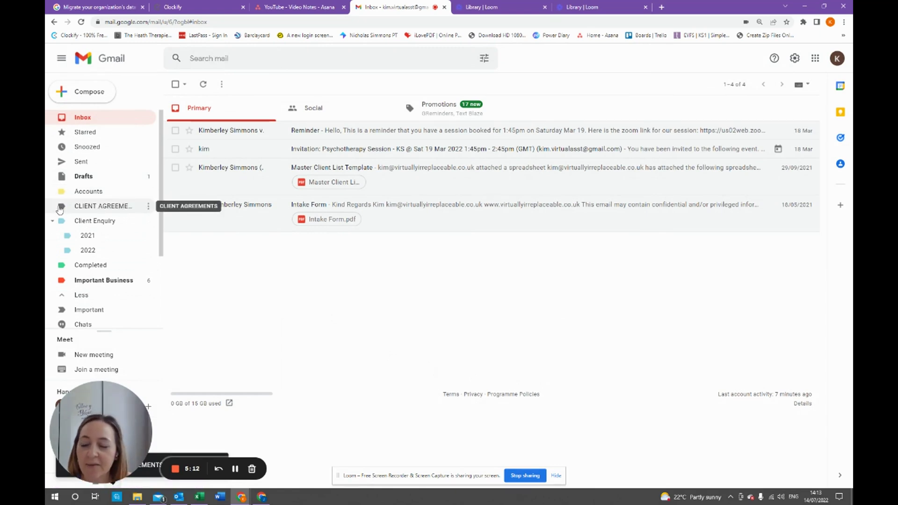
left_click(149, 206)
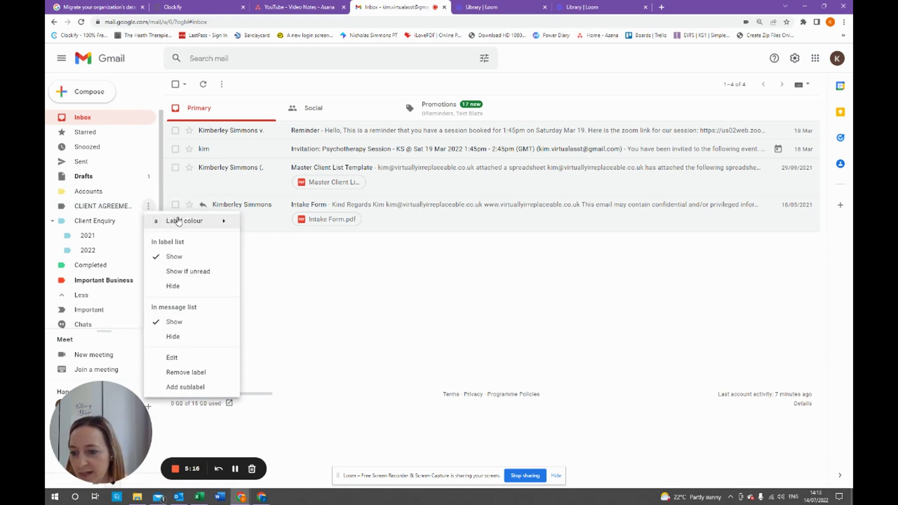
mouse_move(224, 222)
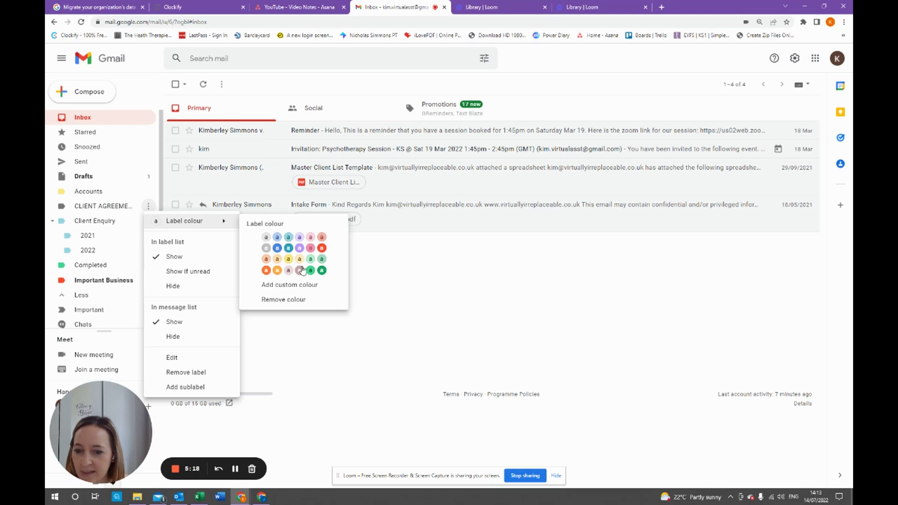
left_click(310, 239)
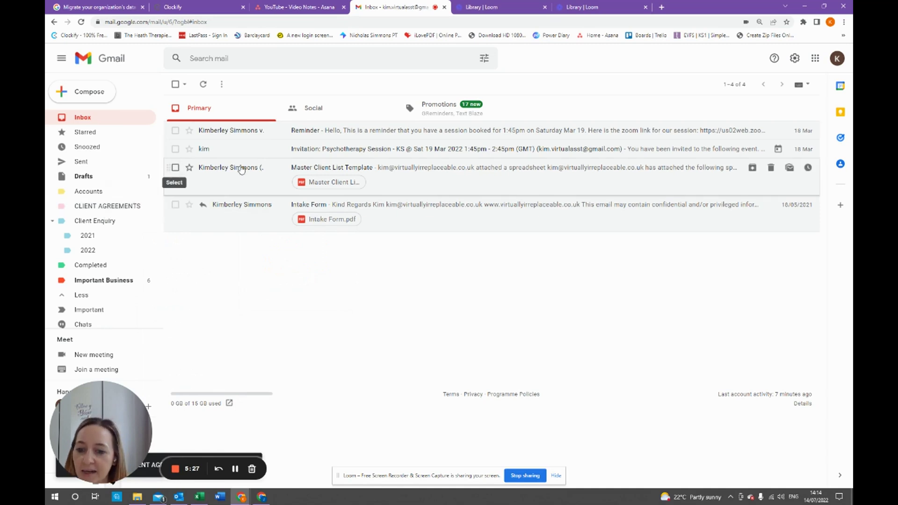
- Apply the CLIENT AGREEMENTS label to the Master Client List Template email, check that label's contents and return to the inbox
mouse_move(241, 171)
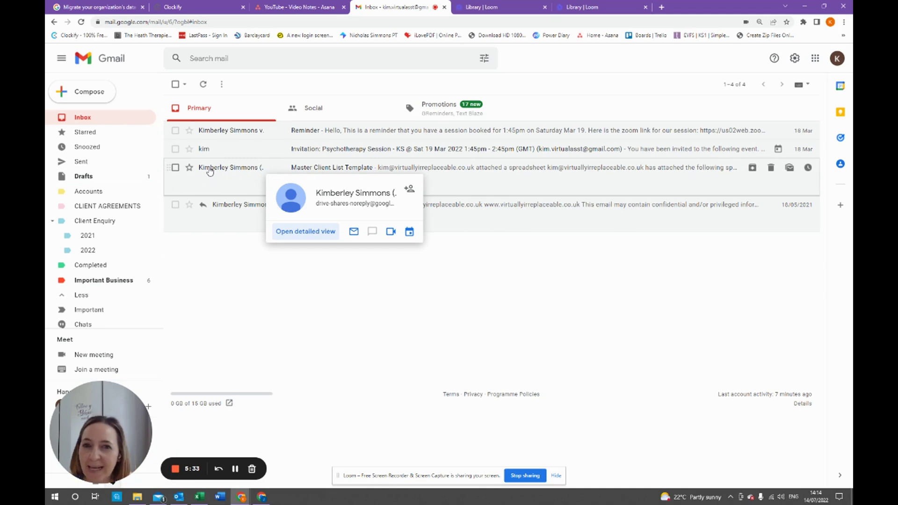
left_click(175, 167)
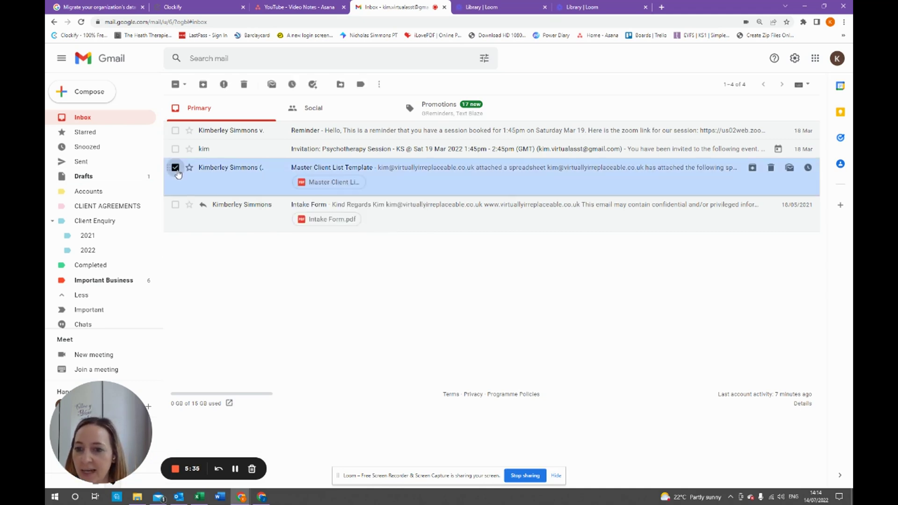
left_click(361, 85)
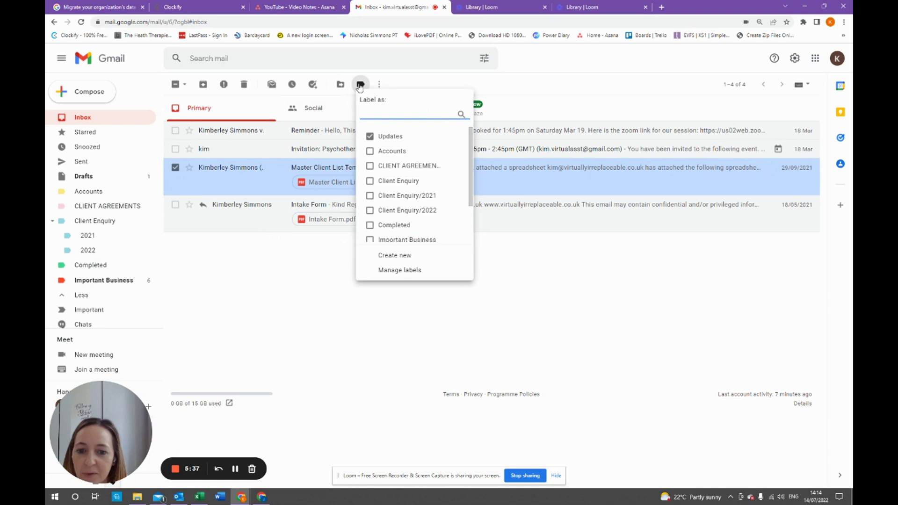
left_click(370, 166)
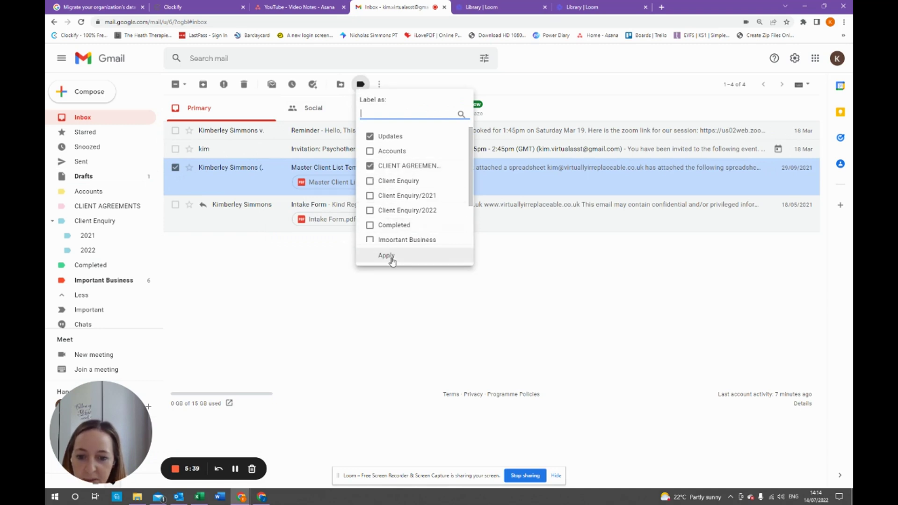
left_click(384, 255)
left_click(176, 167)
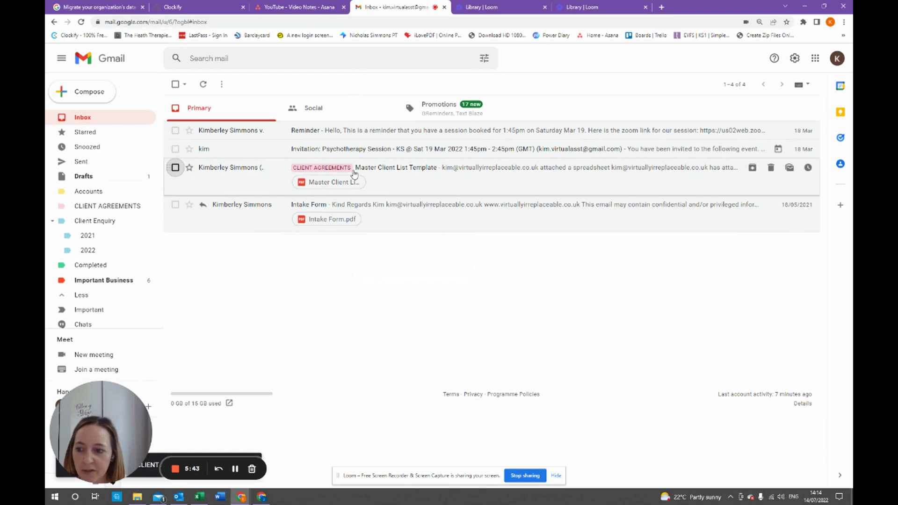
left_click(108, 206)
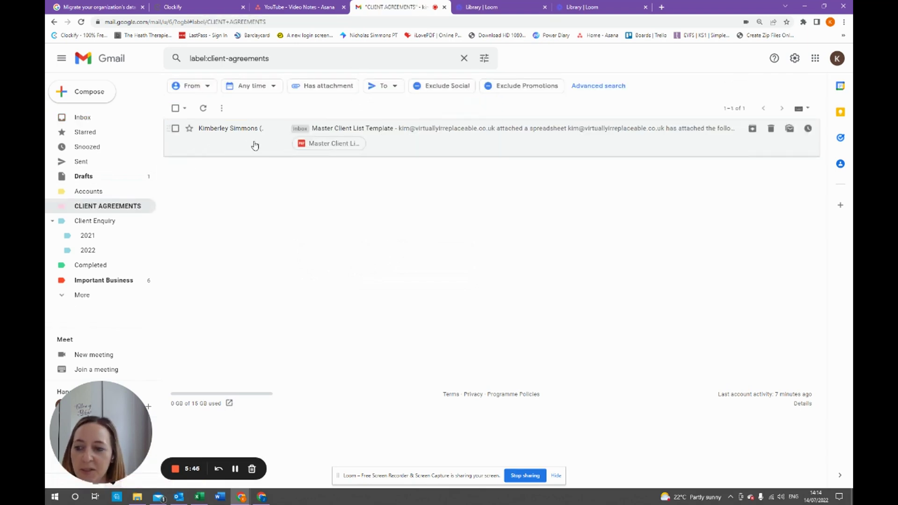
left_click(81, 118)
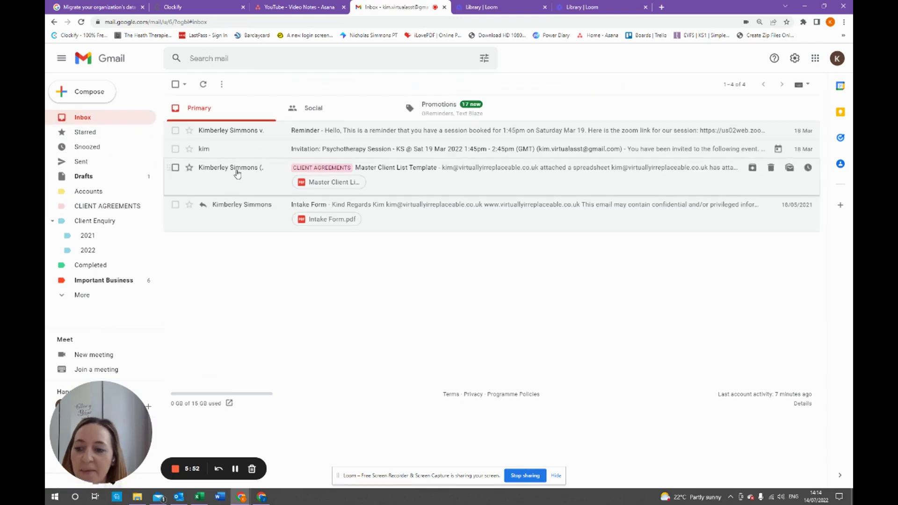
- Move the Master Client List Template email out of the inbox into the CLIENT AGREEMENTS label
left_click(175, 168)
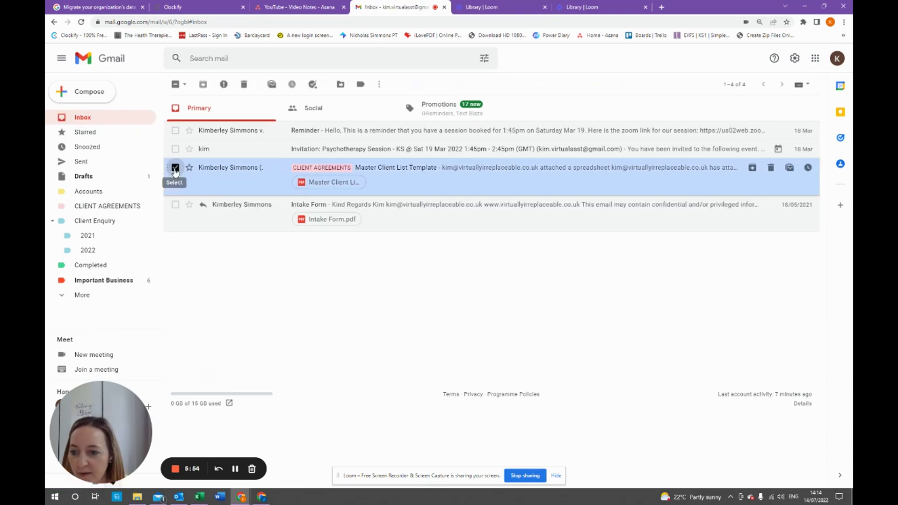
left_click(341, 85)
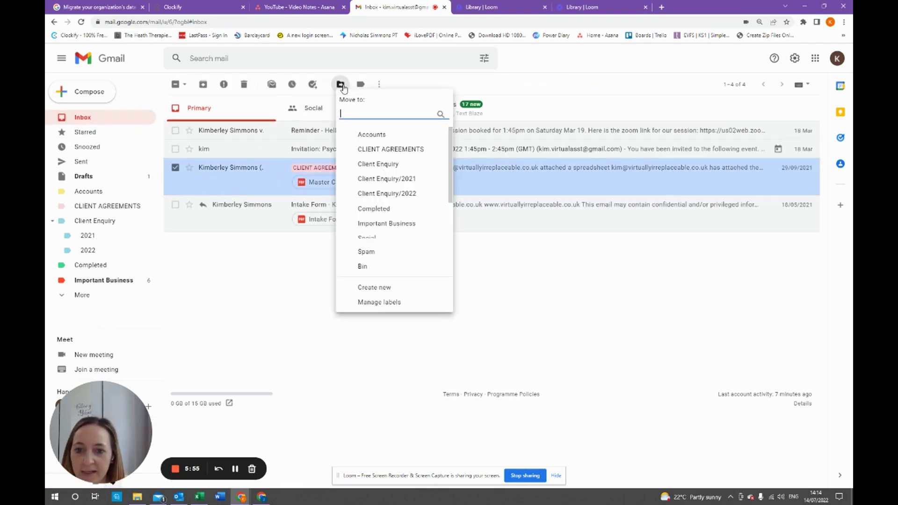
left_click(370, 149)
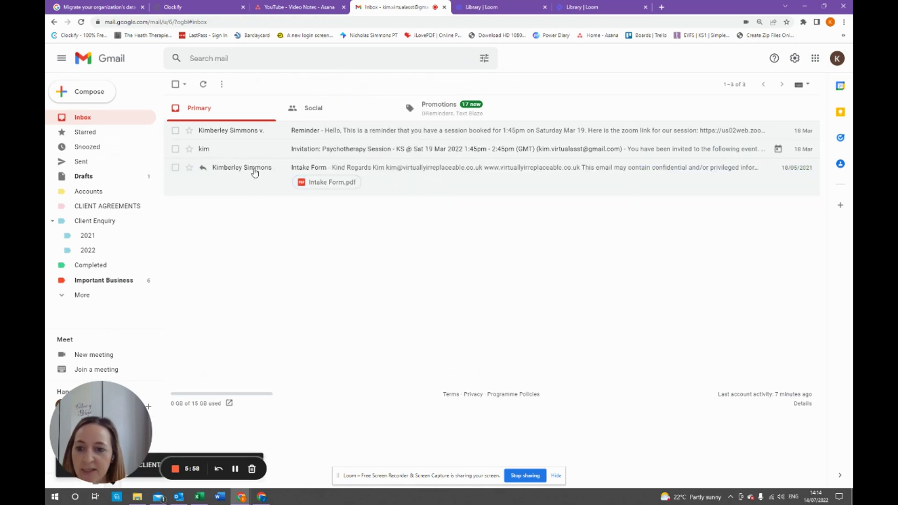
left_click(112, 205)
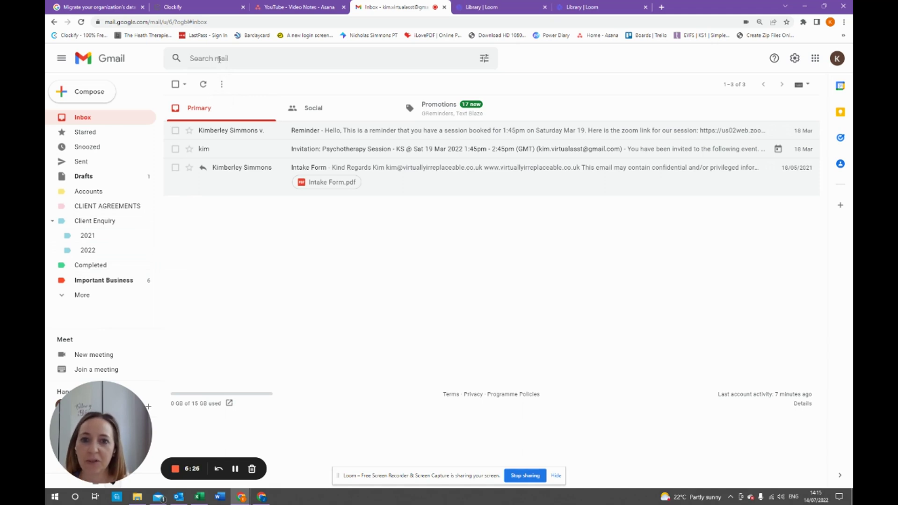
left_click(218, 59)
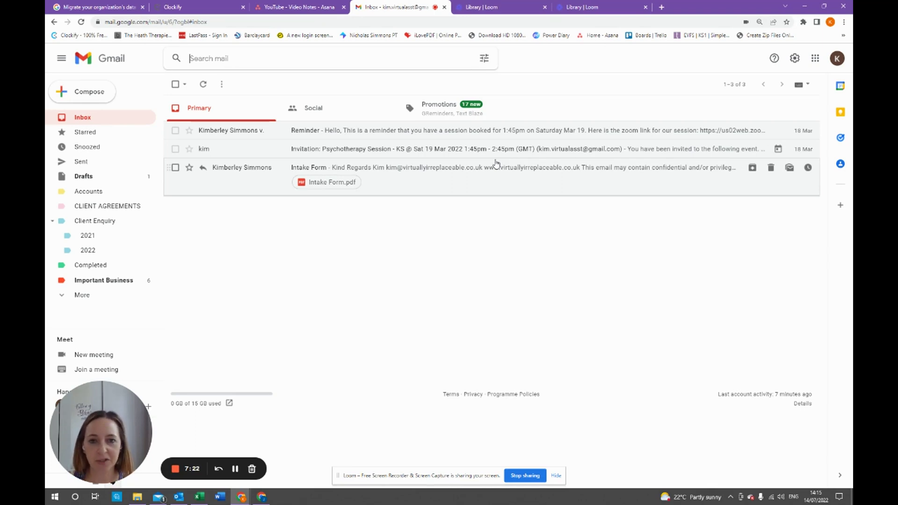
- Check the Templates option in the advanced settings and return to the inbox without changing anything
left_click(795, 58)
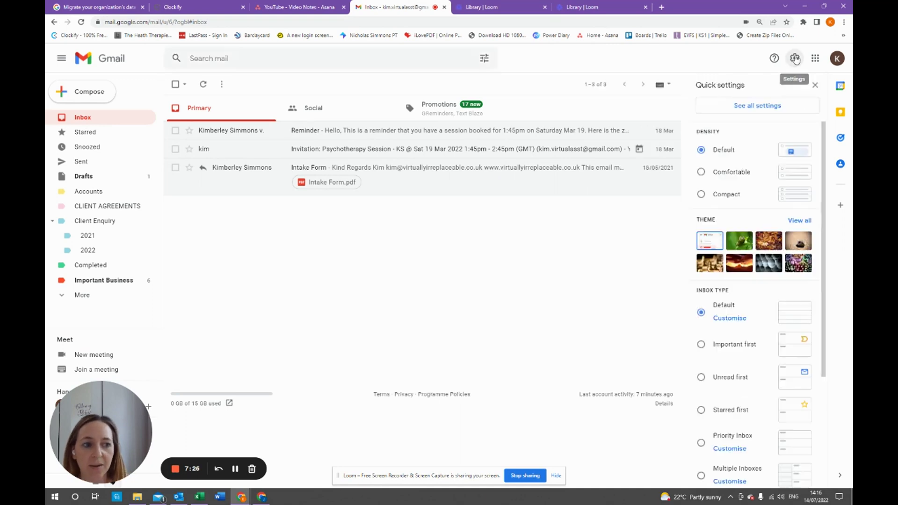
left_click(756, 107)
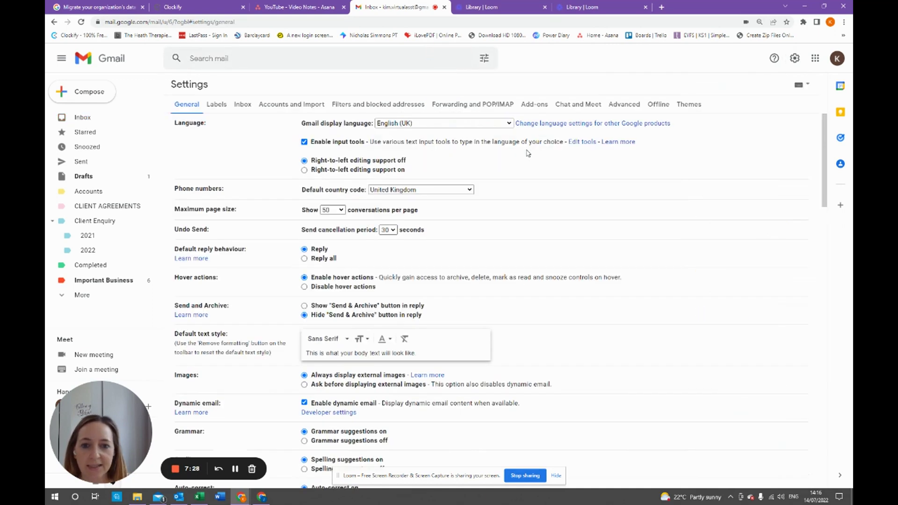
left_click(624, 104)
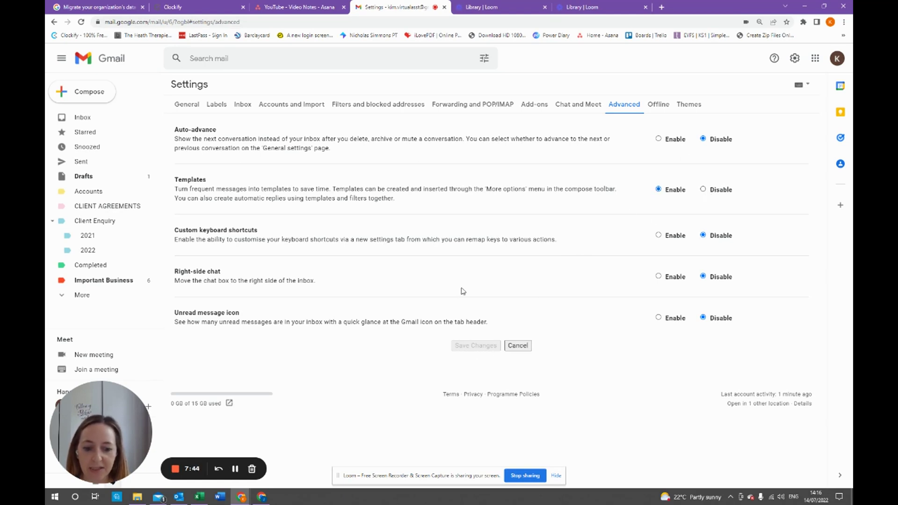
left_click(518, 346)
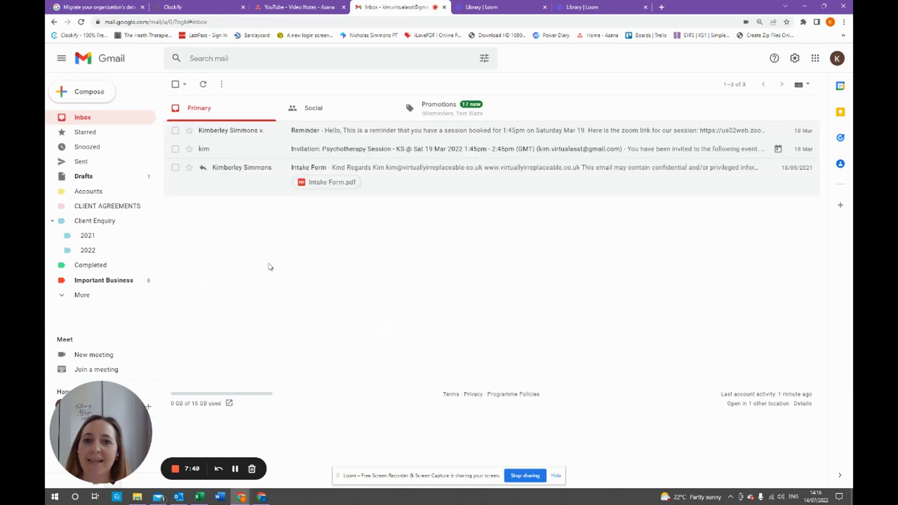
- Start a new message with an empty body and insert the existing Welcome Email template into it
left_click(105, 98)
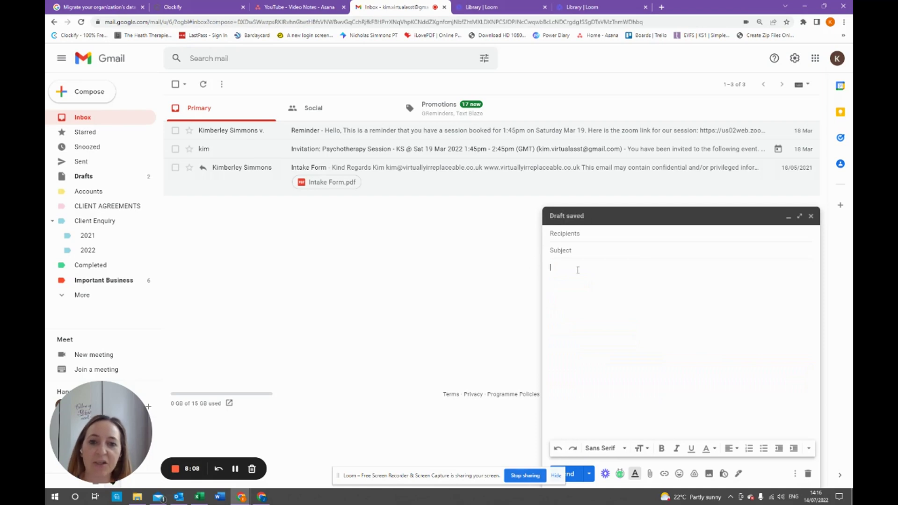
left_click(794, 474)
mouse_move(740, 378)
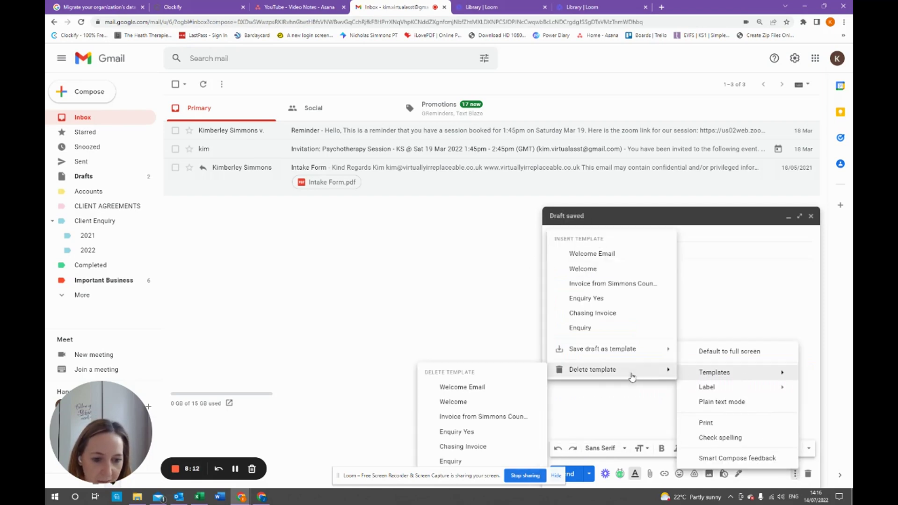
left_click(593, 253)
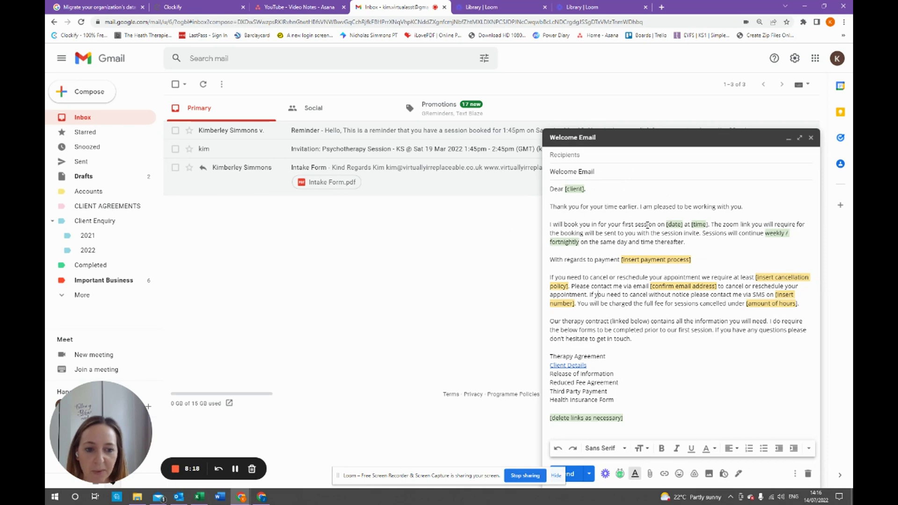
left_click_drag(608, 171, 520, 174)
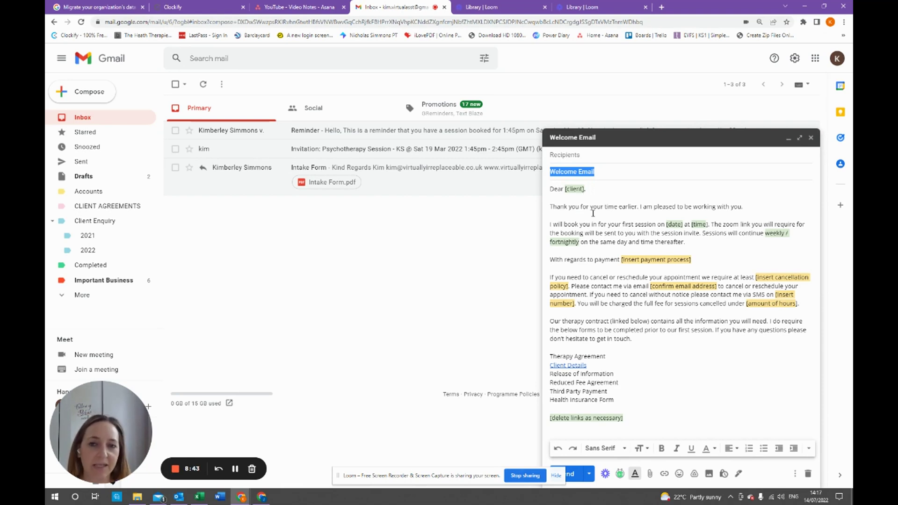
left_click(598, 268)
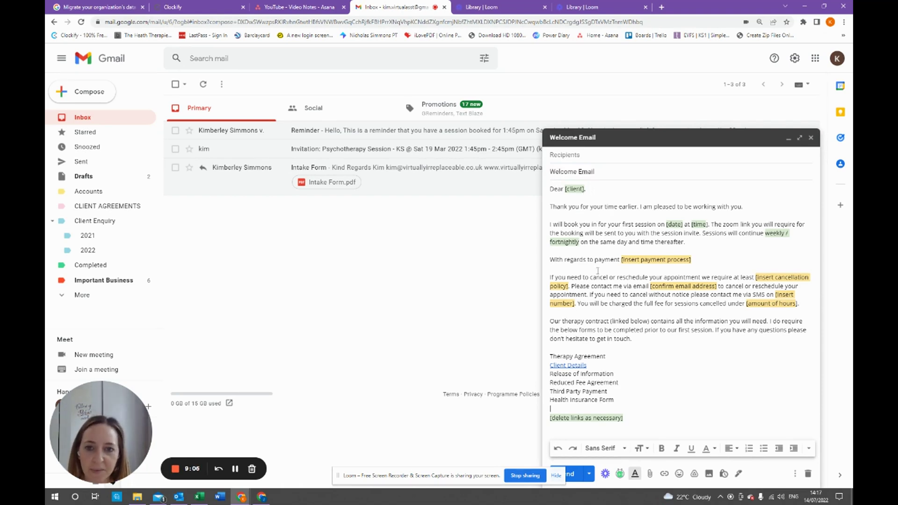
- Save the draft as a new template named Welcome Email and close the message
left_click(794, 475)
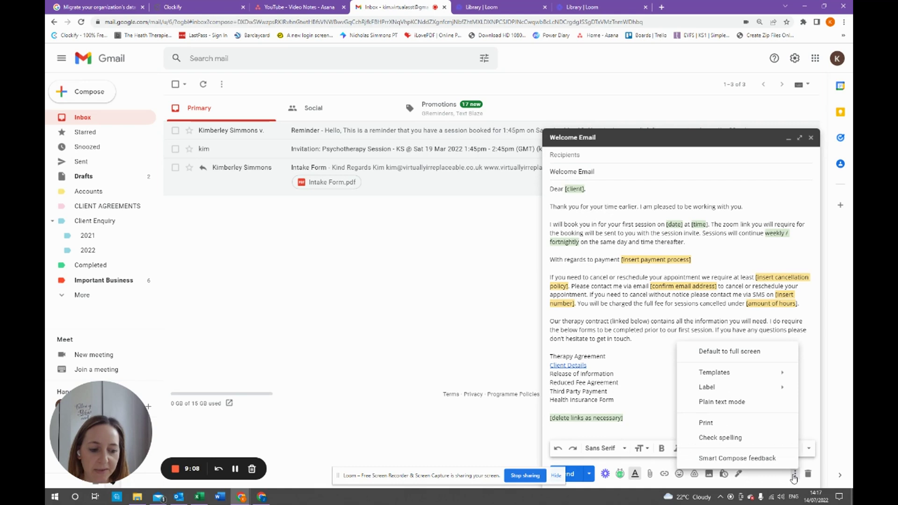
mouse_move(769, 378)
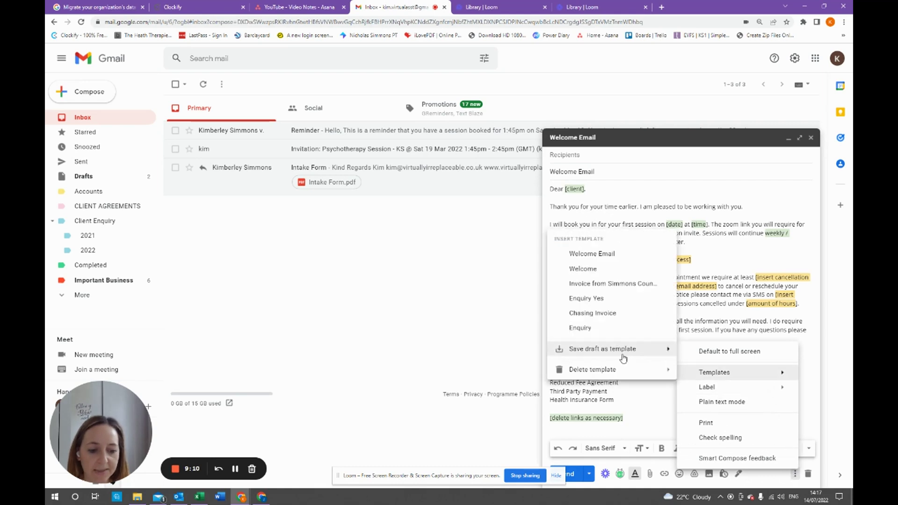
mouse_move(622, 353)
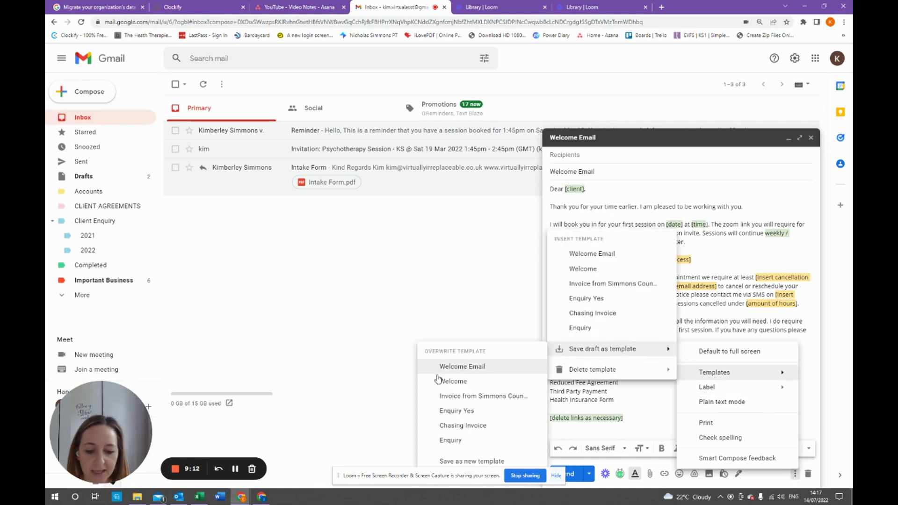
left_click(453, 462)
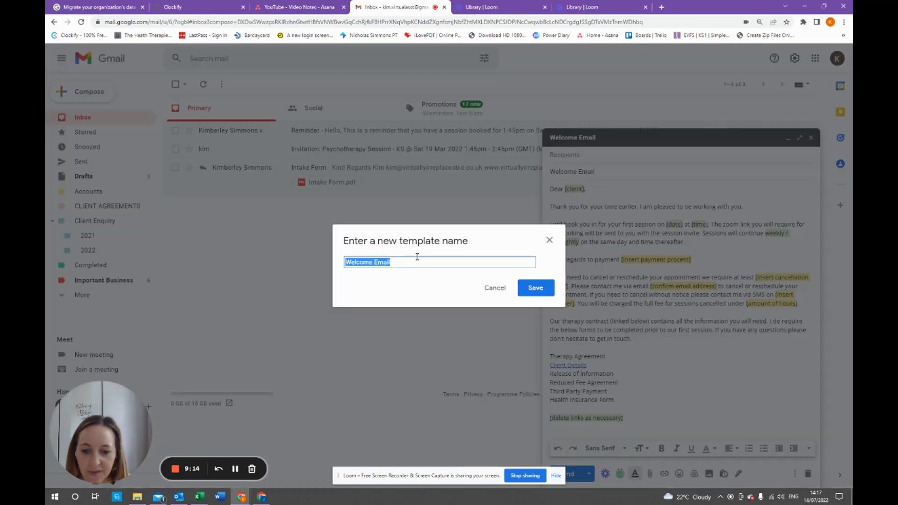
left_click(535, 288)
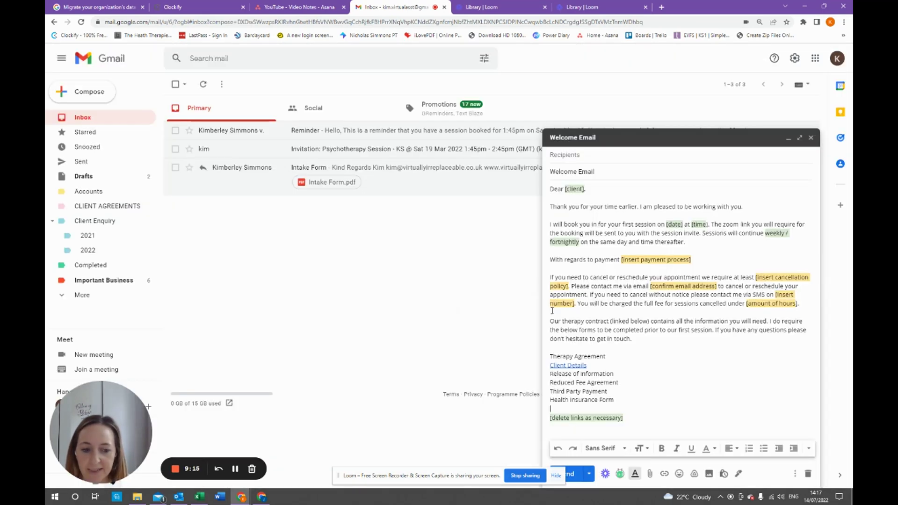
left_click(811, 137)
- Insert the newly saved Welcome Email template above the signature in a new message, review it and close the message
left_click(57, 94)
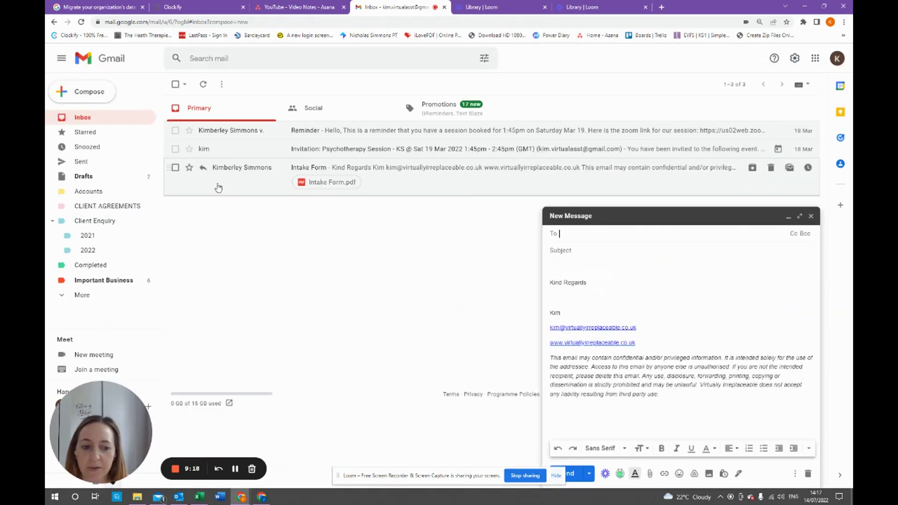
left_click(552, 266)
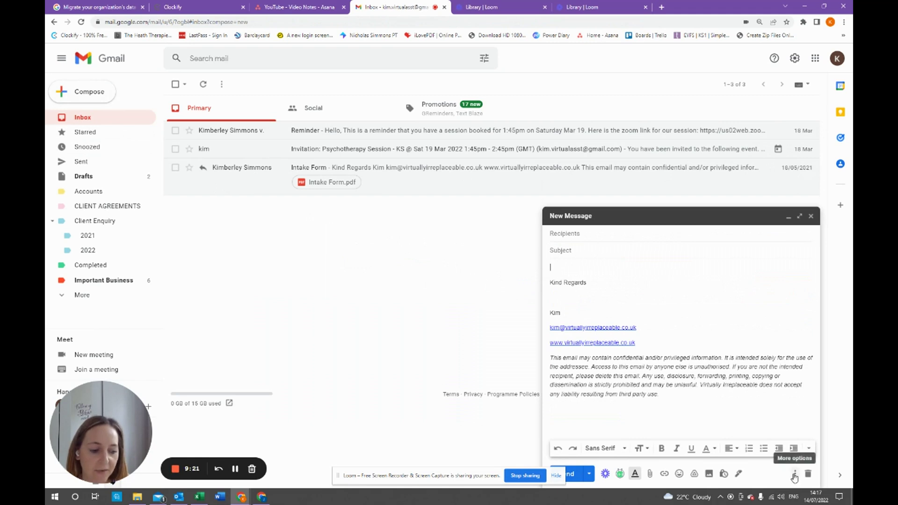
left_click(795, 473)
mouse_move(738, 373)
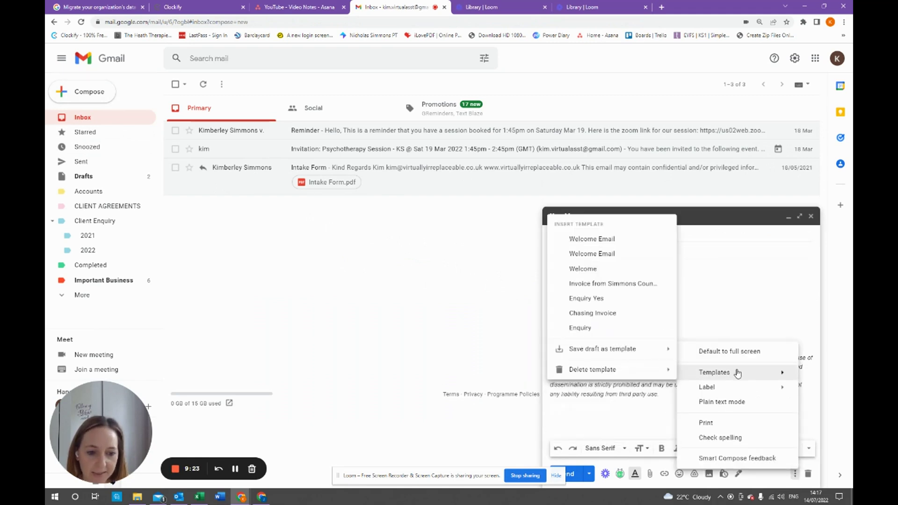
left_click(583, 240)
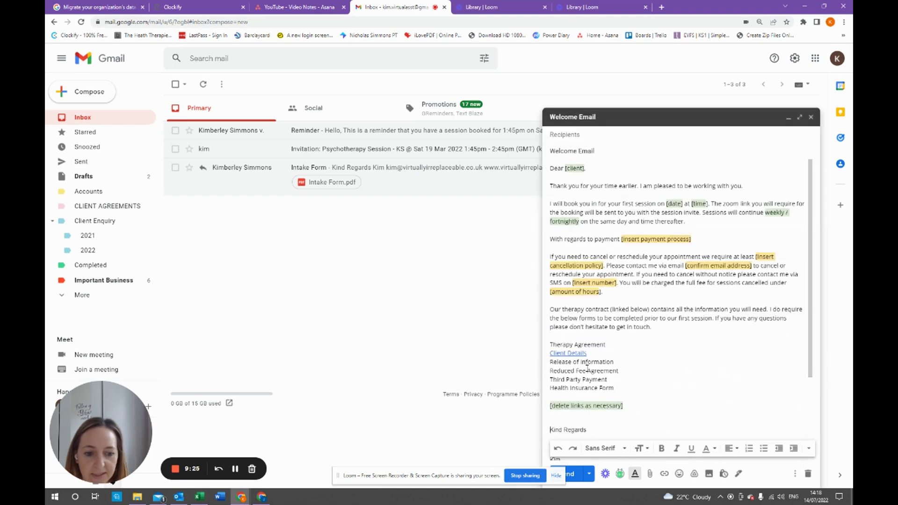
scroll(633, 314, "down", 3)
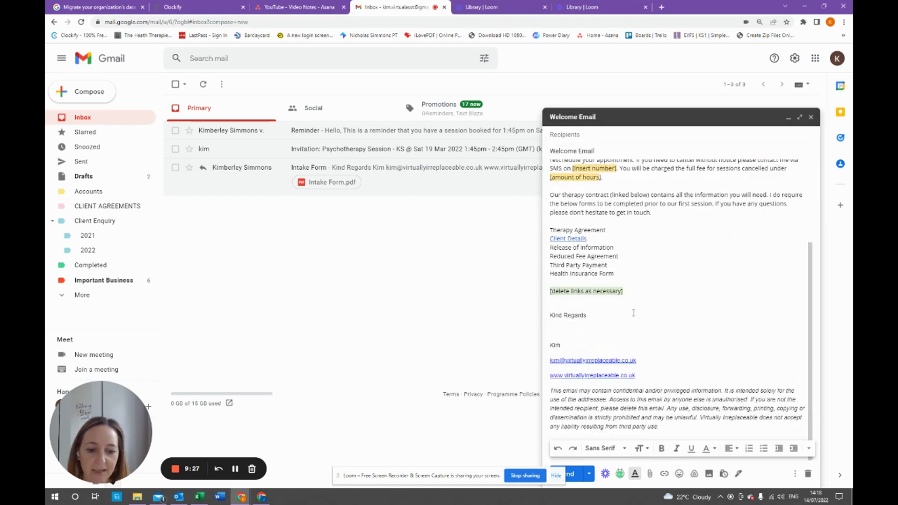
scroll(633, 313, "up", 3)
left_click(811, 117)
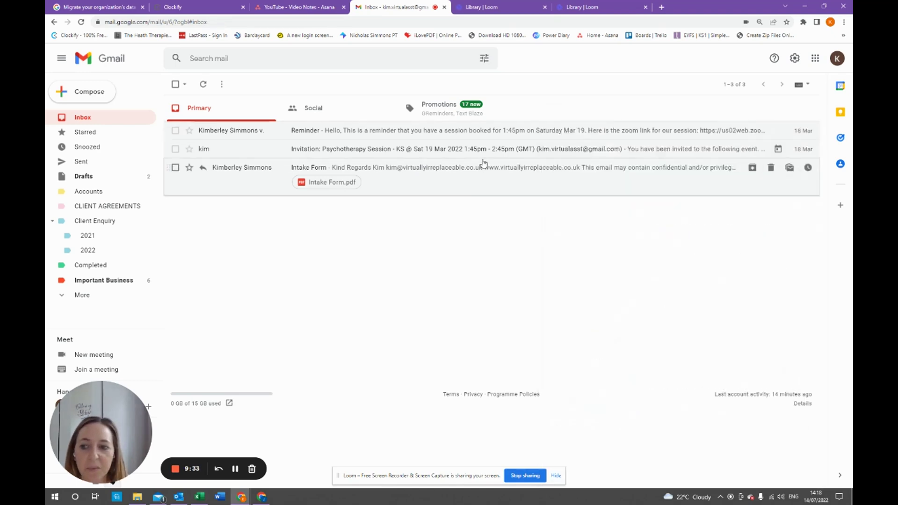
- Open the Reminder email, start a reply and insert the first listed Welcome Email template above the signature
left_click(310, 136)
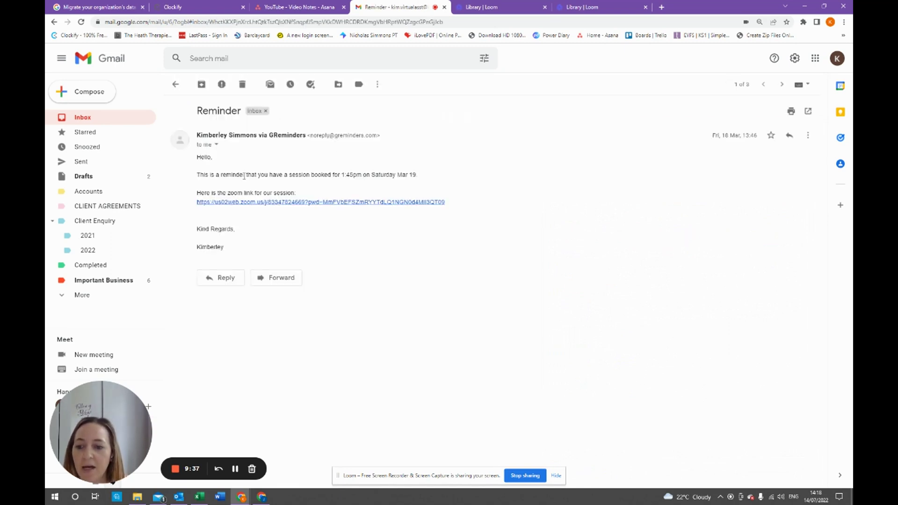
left_click(235, 278)
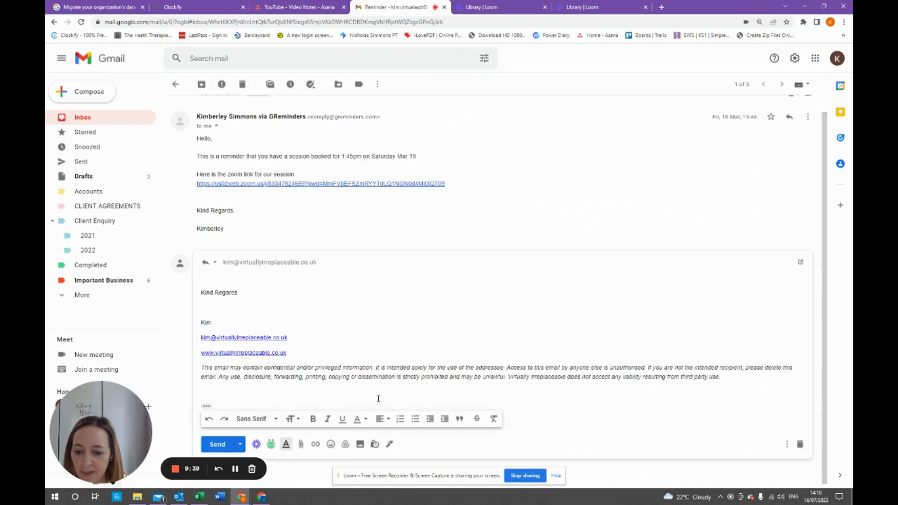
left_click(788, 445)
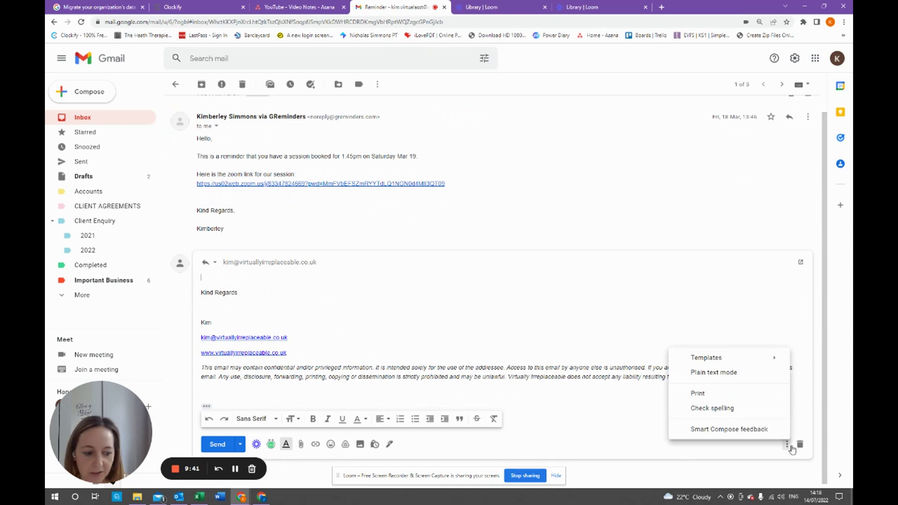
mouse_move(729, 358)
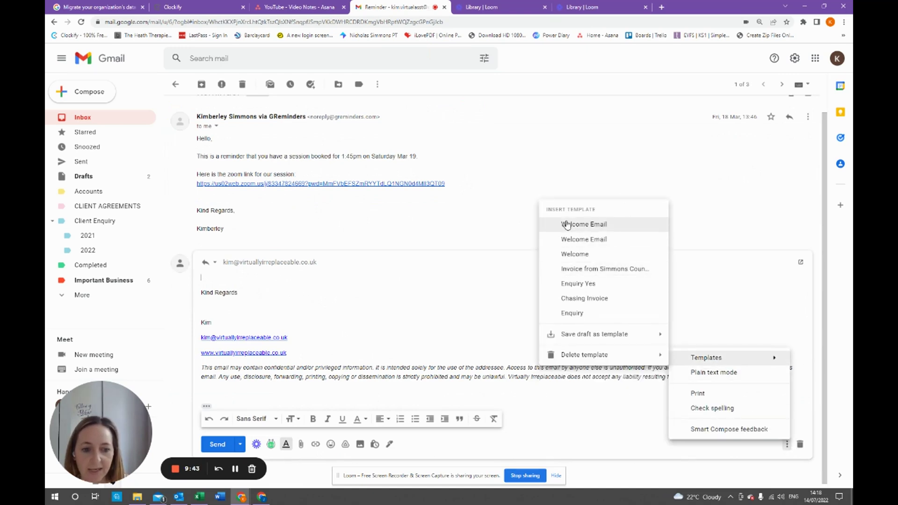
left_click(567, 225)
- Expand the quoted original message below the signature in the reply and review the whole draft
scroll(241, 305, "down", 2)
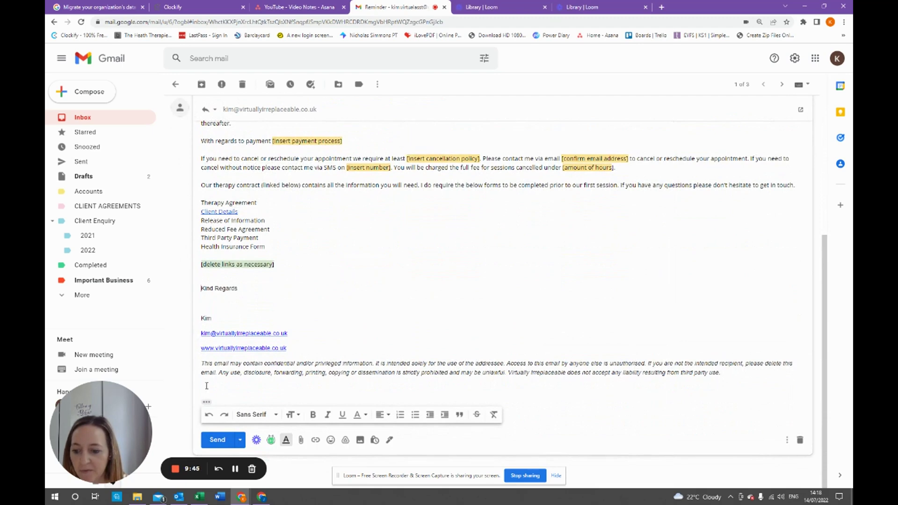
left_click(209, 403)
scroll(225, 327, "down", 4)
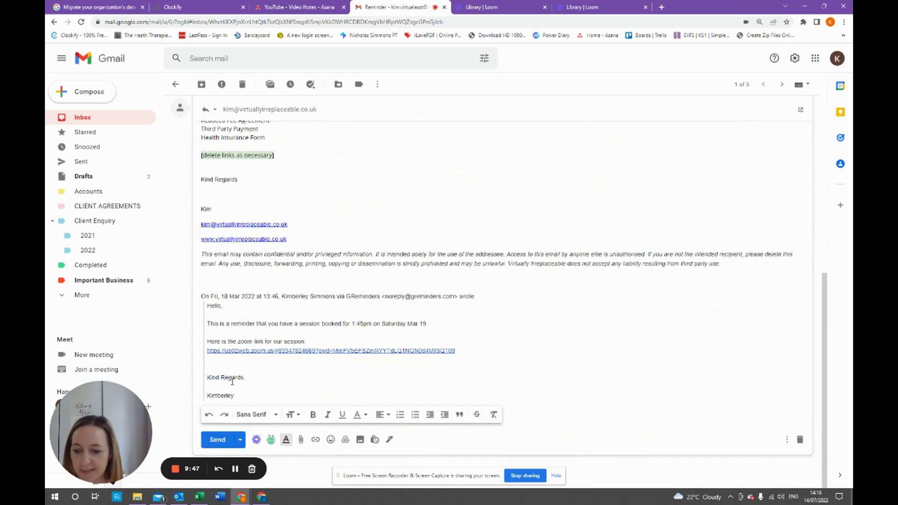
scroll(232, 382, "up", 8)
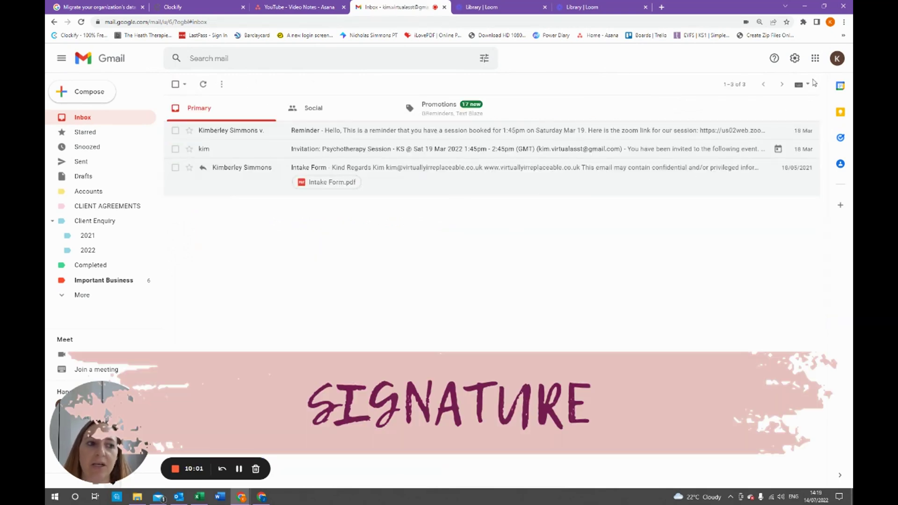
- In the general settings, create a new signature named with the sender's first name followed by Test
left_click(795, 60)
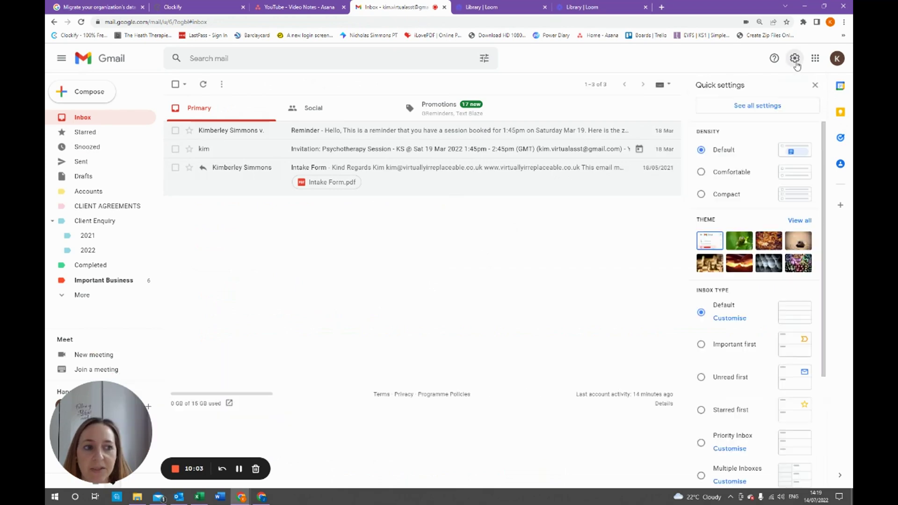
left_click(763, 106)
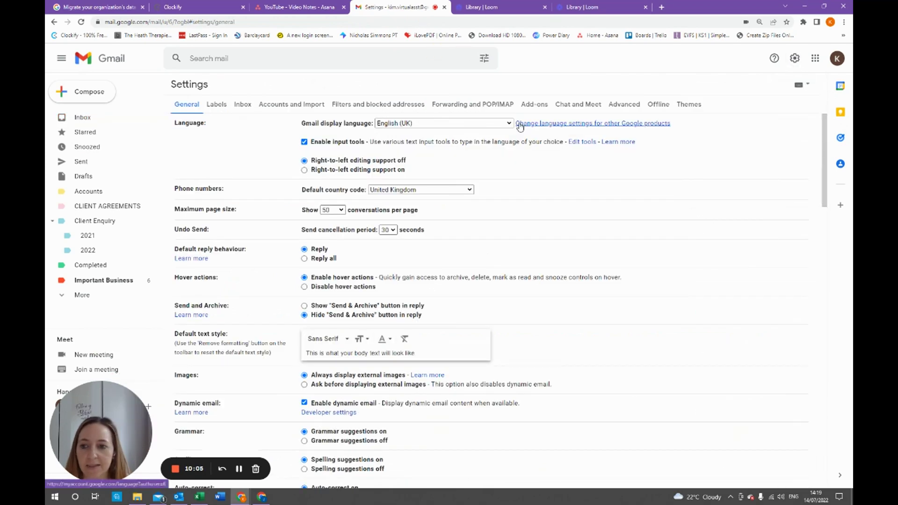
scroll(316, 158, "down", 4)
scroll(315, 158, "down", 12)
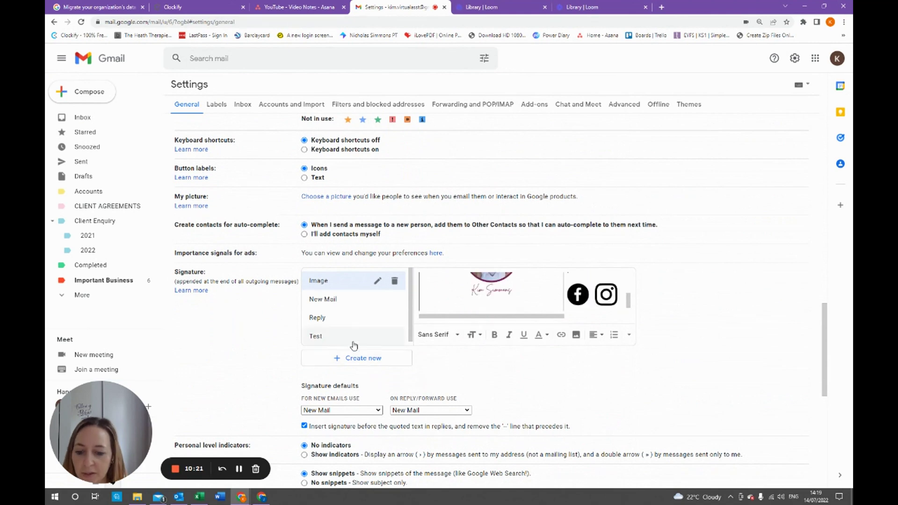
left_click(358, 357)
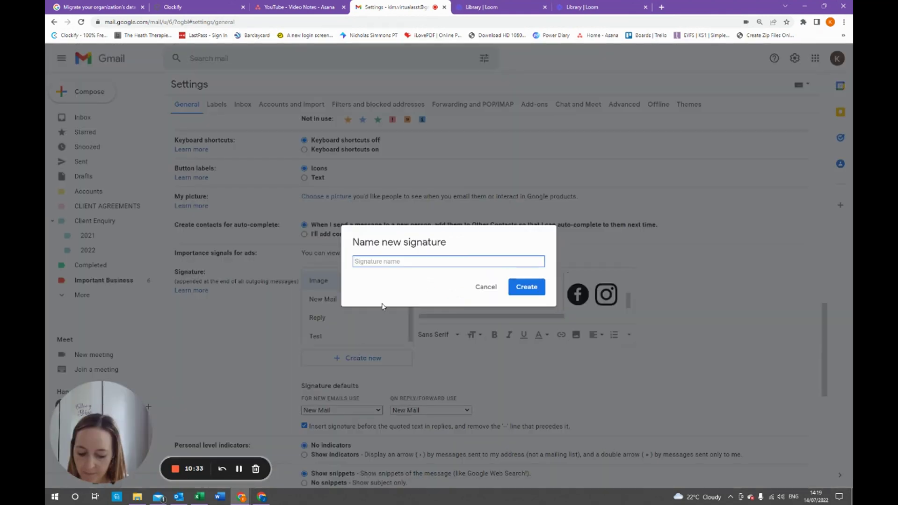
type("Kim Test")
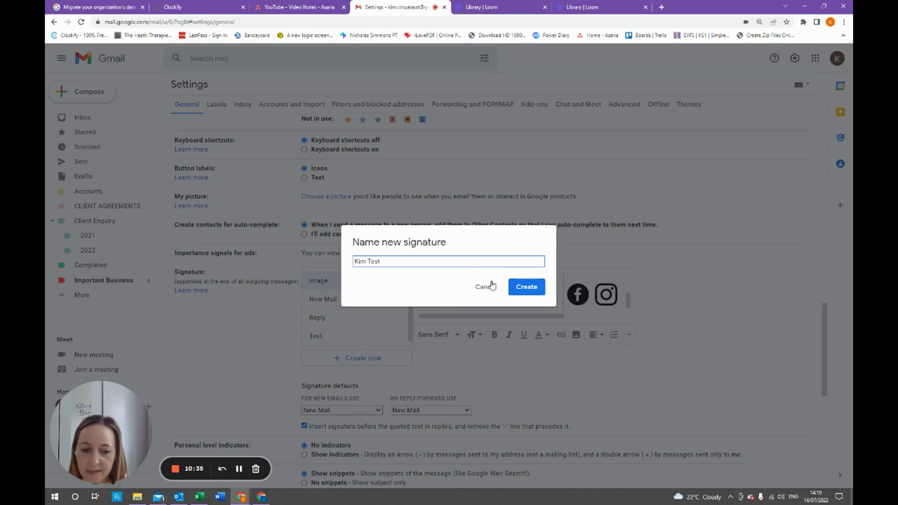
left_click(526, 287)
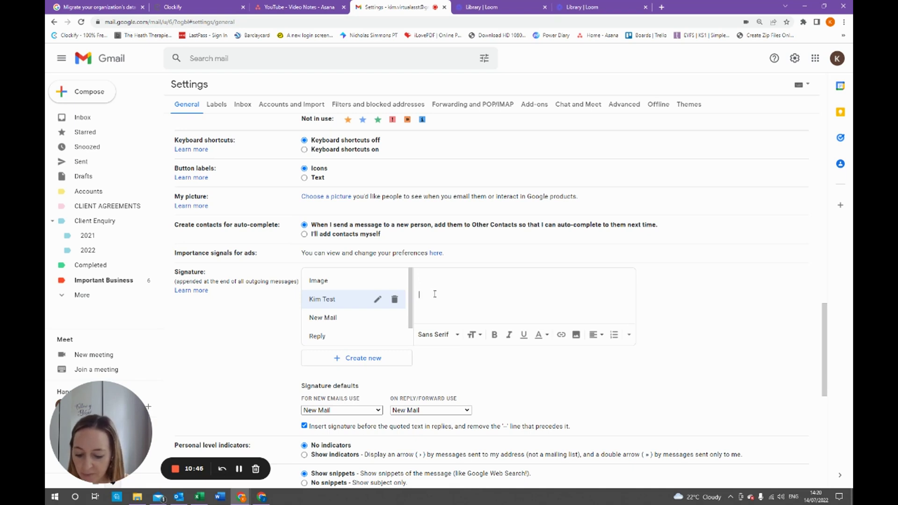
- Paste the copied signature text with Kind Regards, contact links and confidentiality notice into the new signature and check it
key("ctrl+v")
scroll(444, 293, "up", 3)
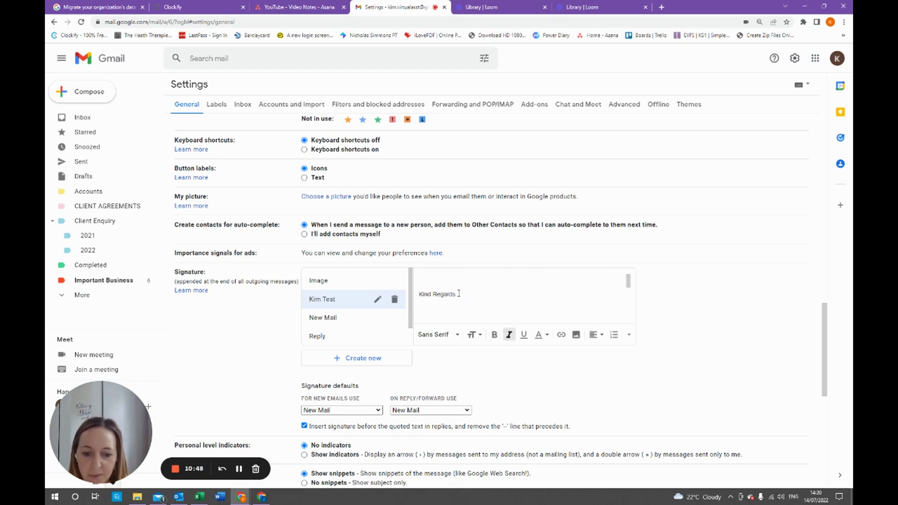
scroll(468, 295, "down", 5)
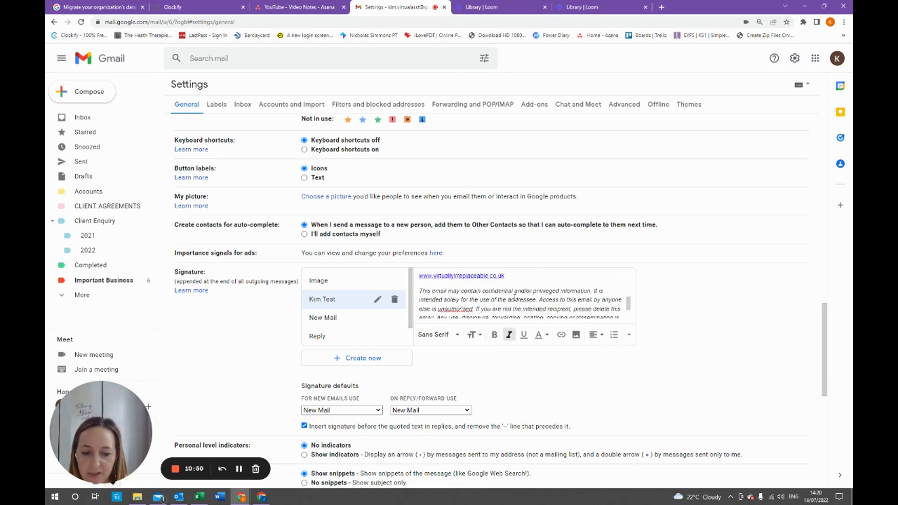
scroll(515, 297, "down", 2)
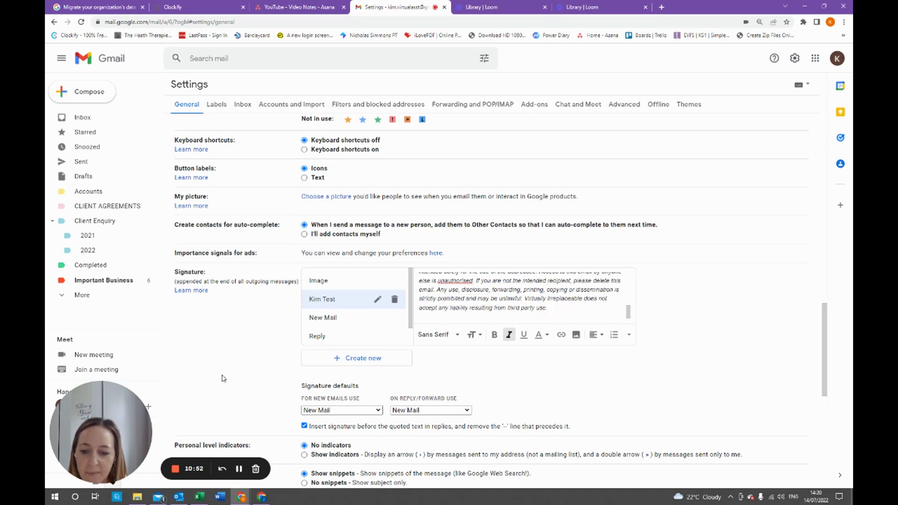
- Set the new test signature as the default for both new emails and replies/forwards
scroll(273, 368, "down", 2)
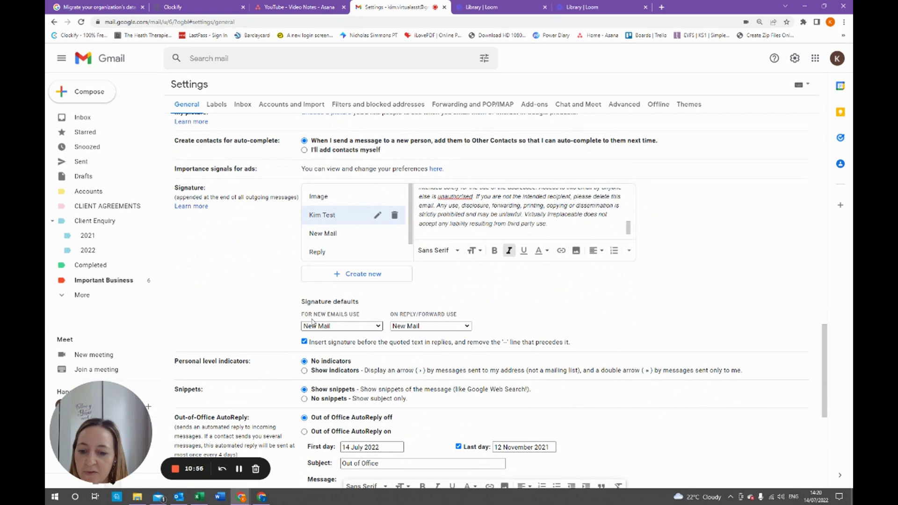
left_click(335, 327)
left_click(320, 357)
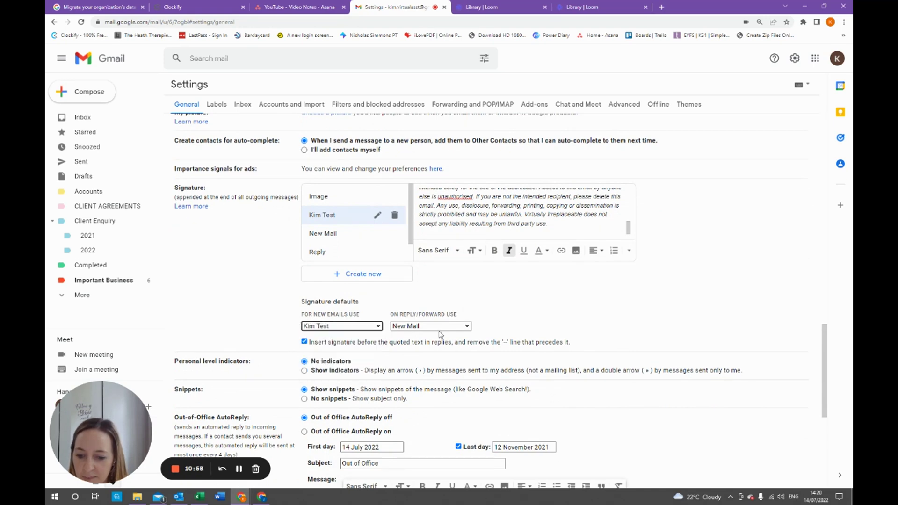
left_click(423, 327)
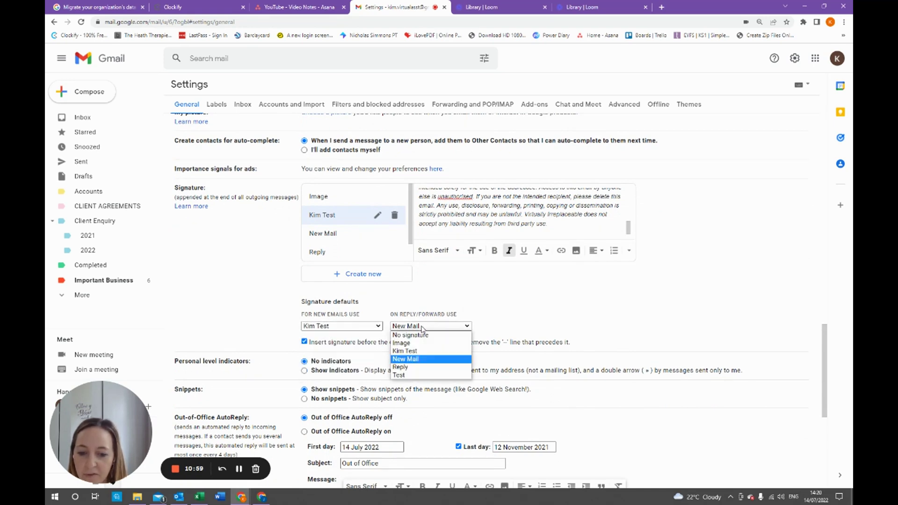
left_click(419, 351)
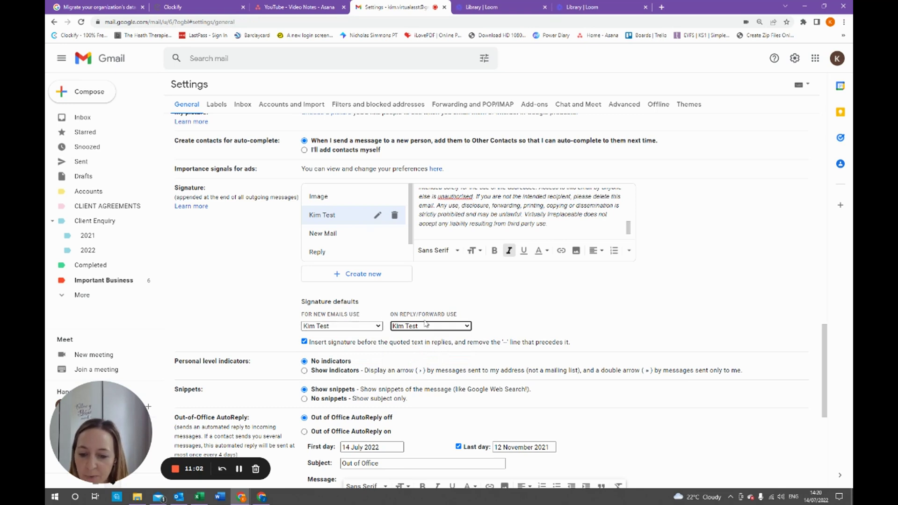
- Keep the signature inserted before the quoted text in replies and save the settings changes
left_click(305, 342)
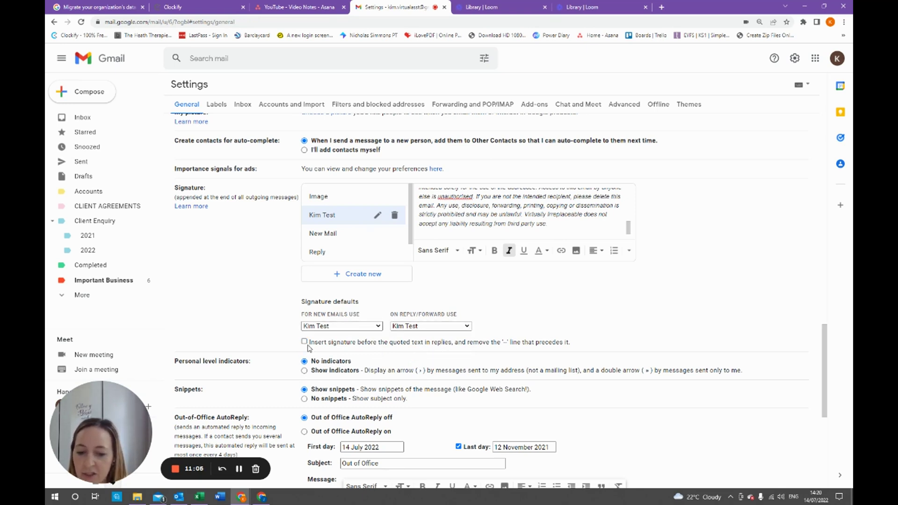
left_click(305, 343)
left_click(360, 273)
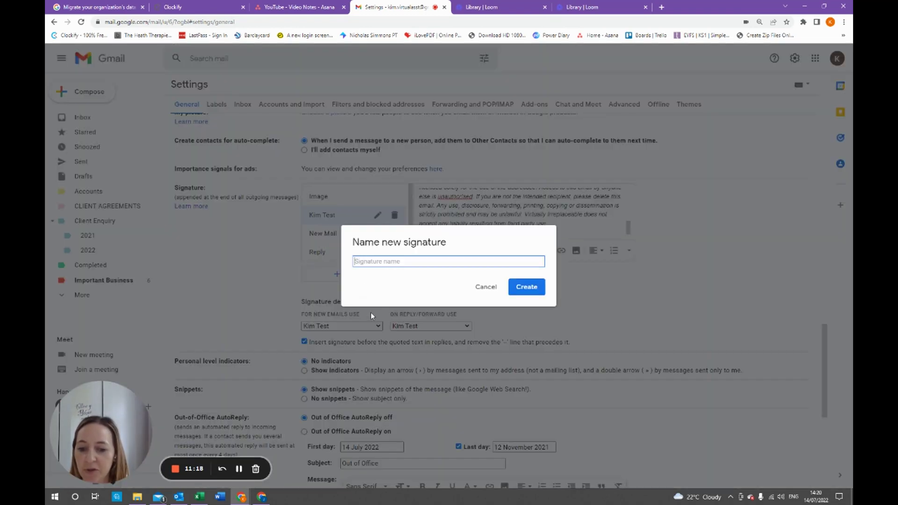
left_click(486, 288)
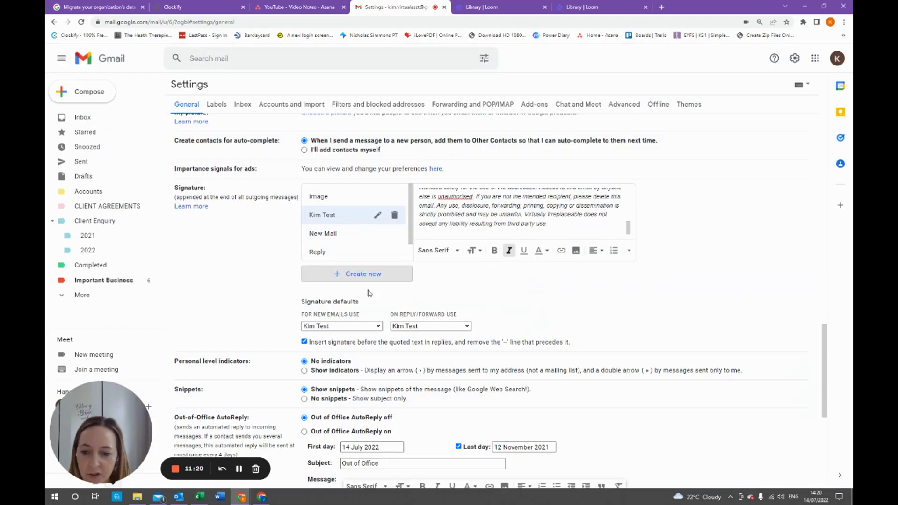
scroll(419, 343, "down", 10)
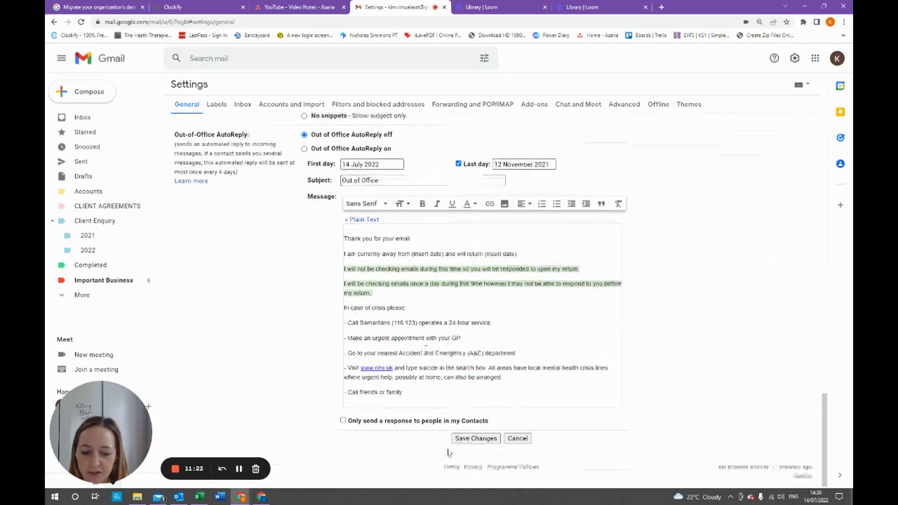
left_click(475, 439)
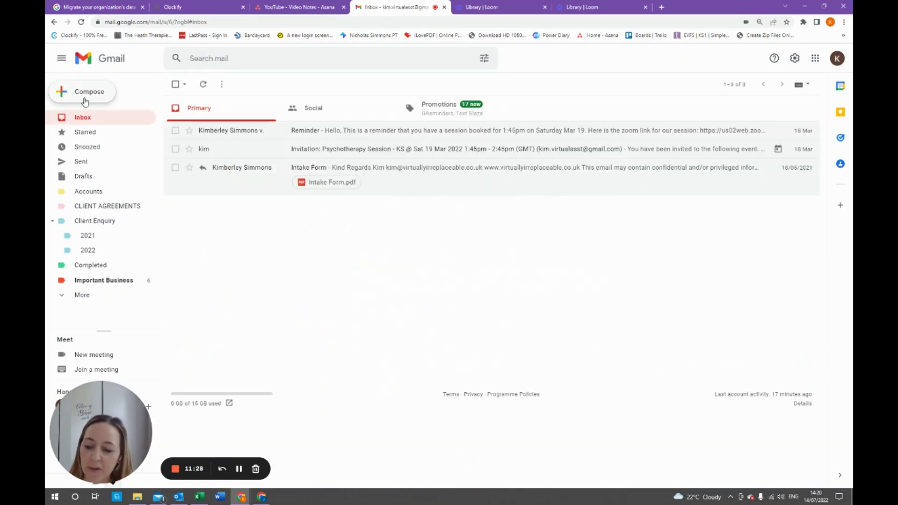
- Start a new message with the text Hello and remove the blank lines between it and the signature
left_click(85, 102)
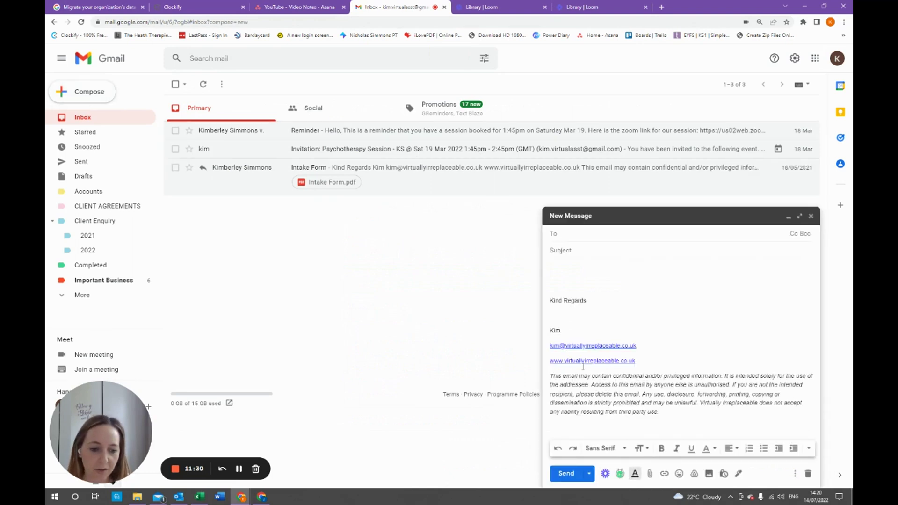
left_click(563, 269)
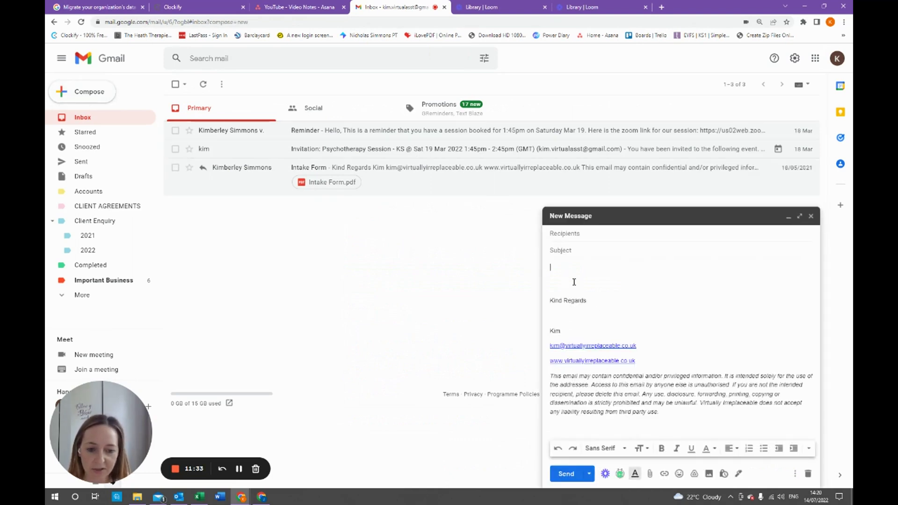
type("Hello")
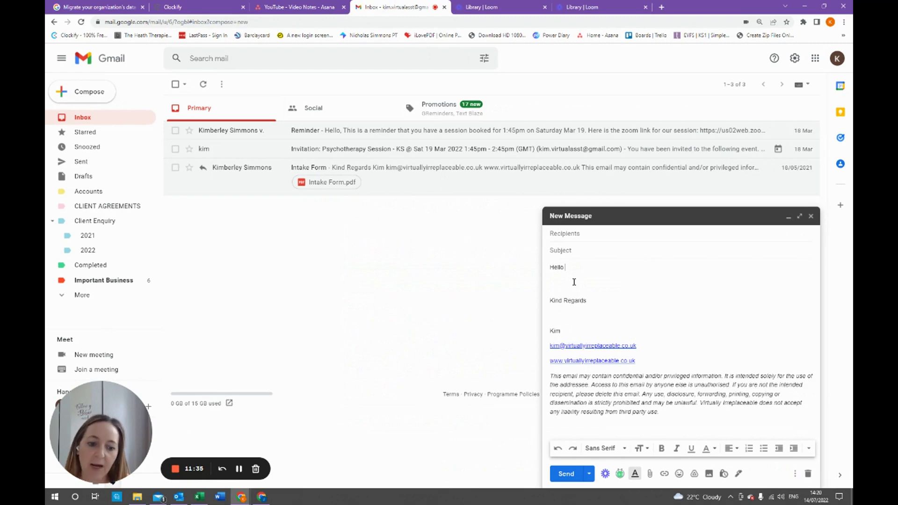
key("BackSpace")
key("BackSpace")
key("BackSpace")
key("BackSpace")
key("BackSpace")
key("BackSpace")
key("BackSpace")
key("BackSpace")
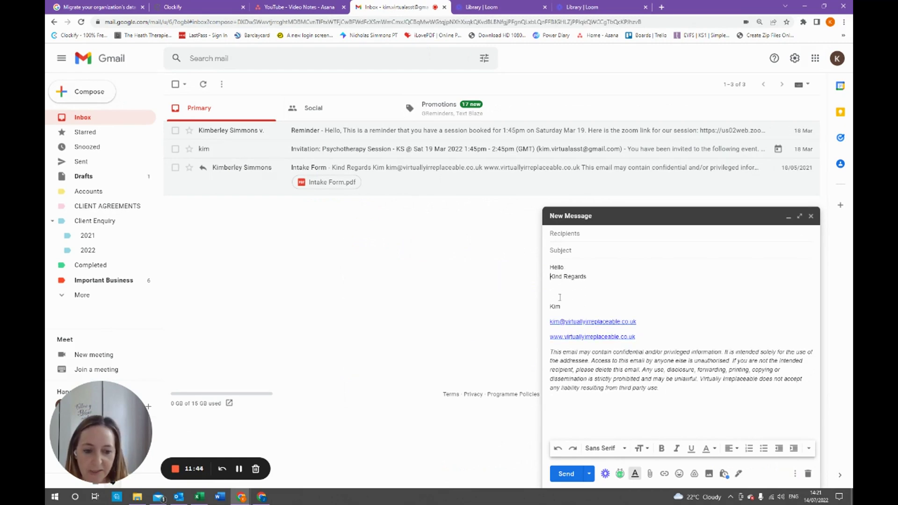
- Replace the Hello greeting with blank space above the signature and close the message
key("Return")
key("Return")
key("Up")
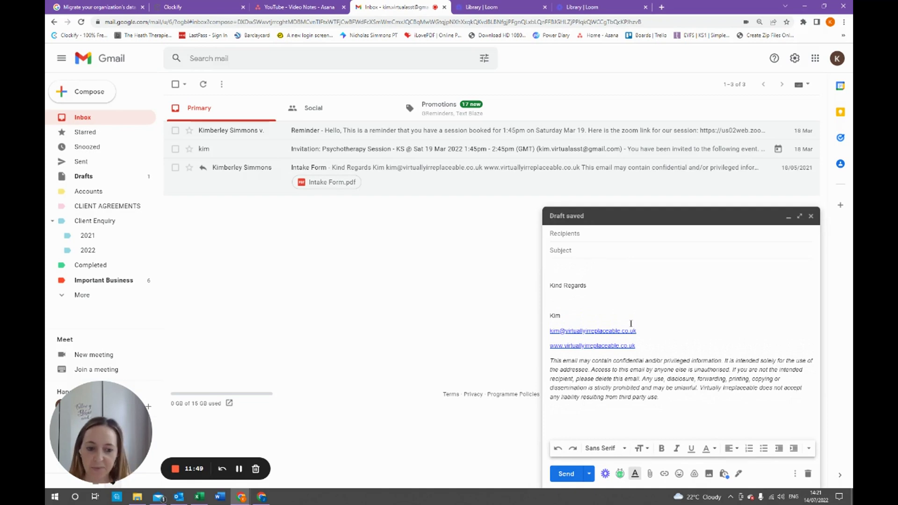
left_click(811, 216)
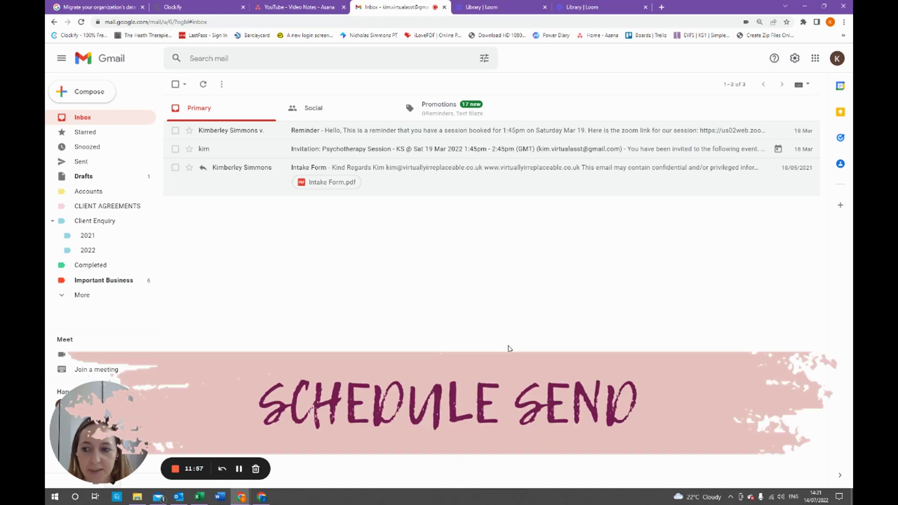
- Start another new message and insert the Enquiry Yes template above the signature
left_click(84, 91)
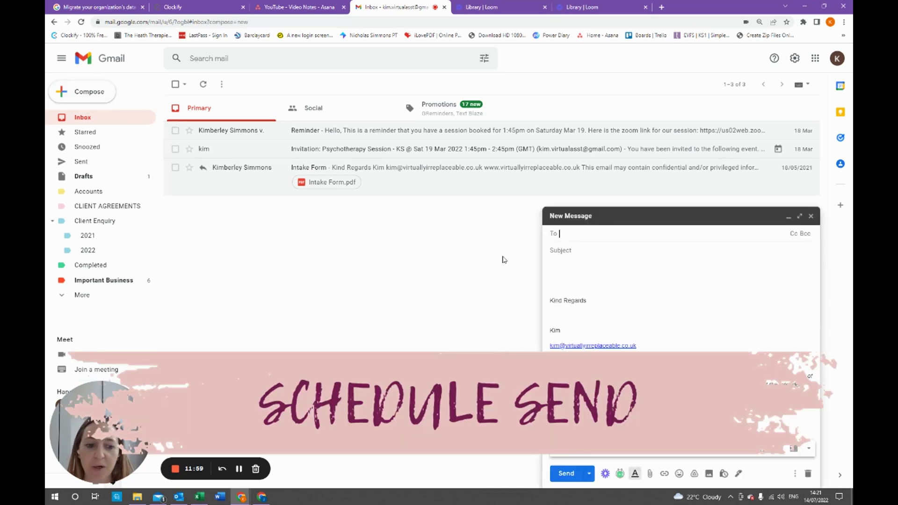
left_click(579, 271)
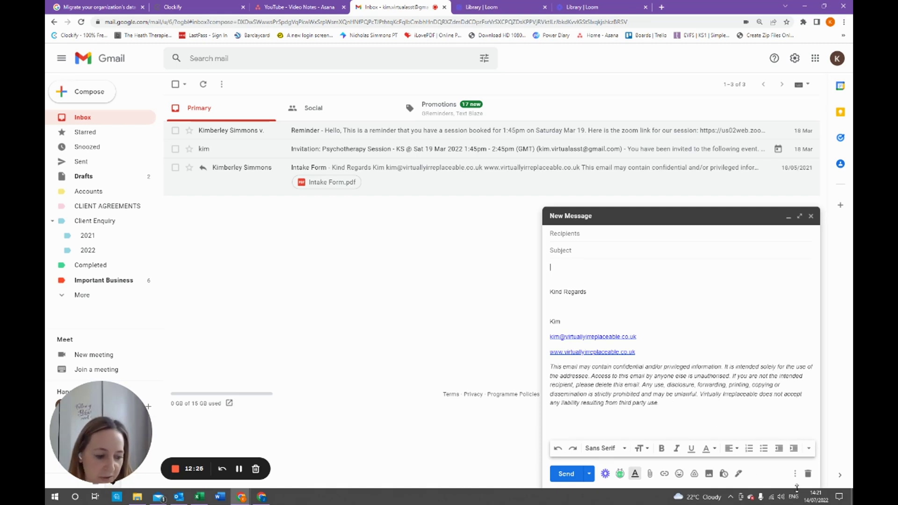
left_click(795, 474)
mouse_move(729, 374)
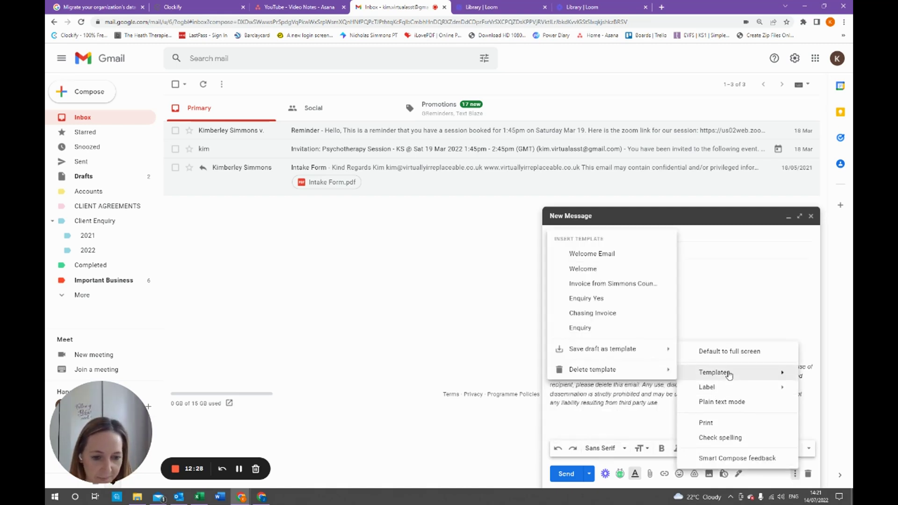
left_click(622, 298)
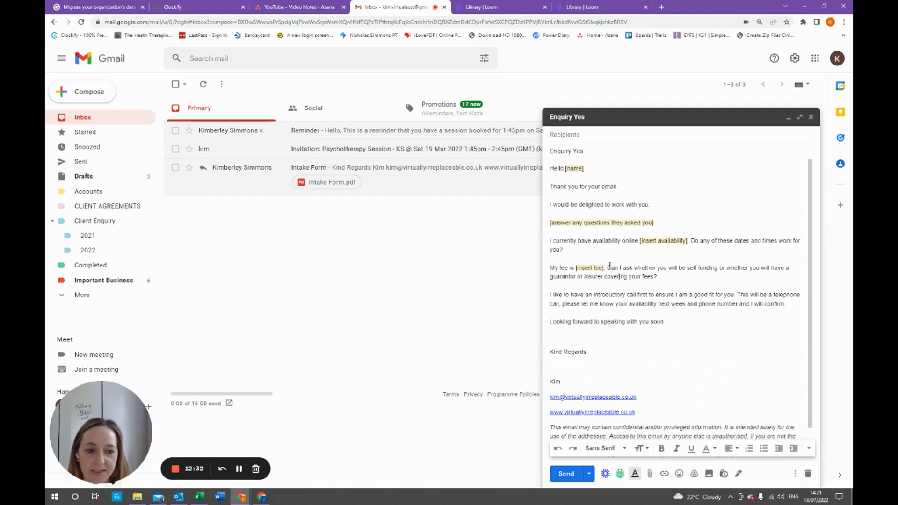
- Address the Enquiry Yes message to the suggested contact by filling in the recipient's e-mail
left_click(597, 137)
type("kim")
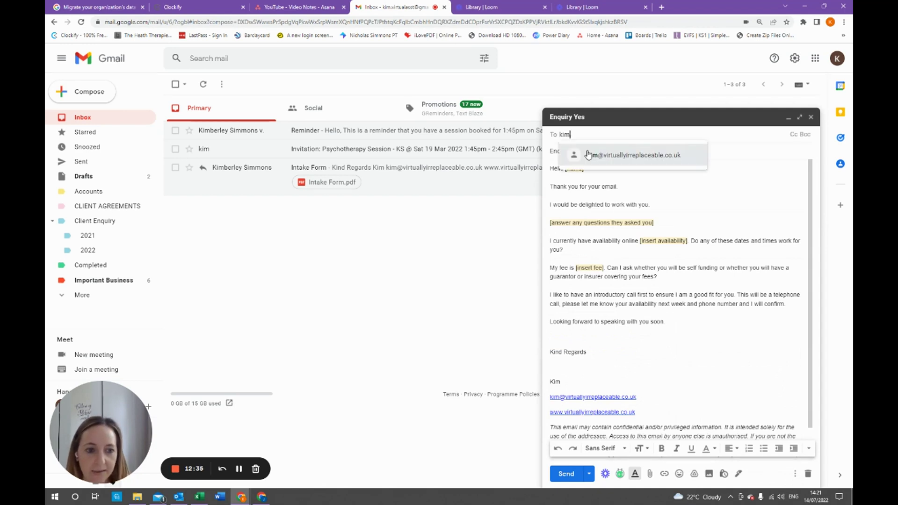
left_click(588, 155)
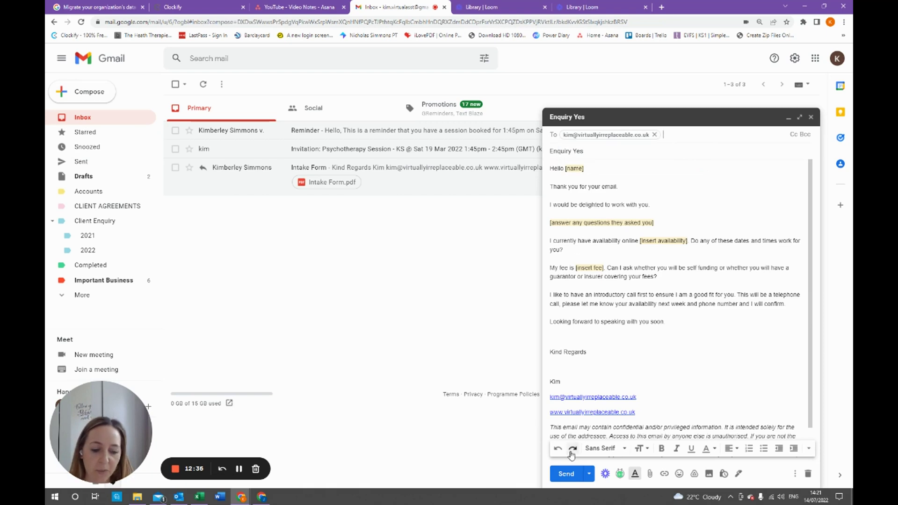
- Schedule the Enquiry Yes message to send on 15 Jul 2022 at 09:30 and open the Scheduled messages
left_click(590, 474)
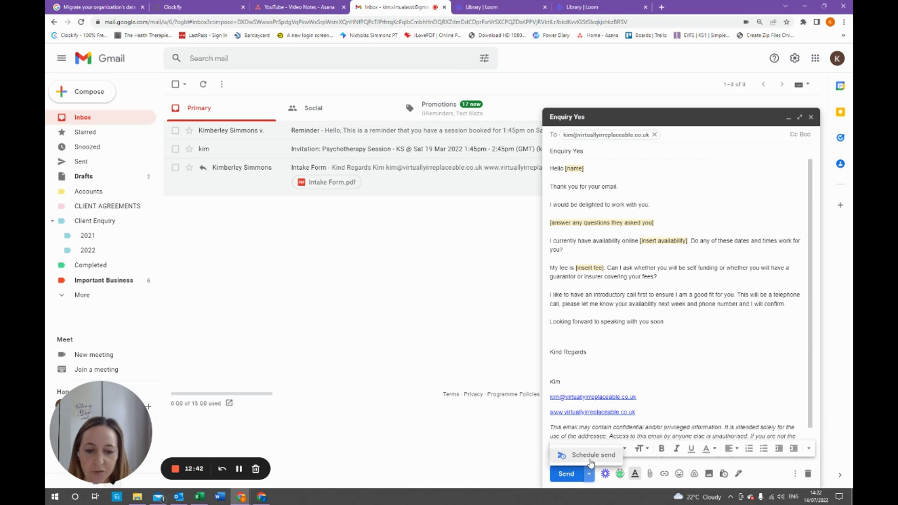
left_click(579, 466)
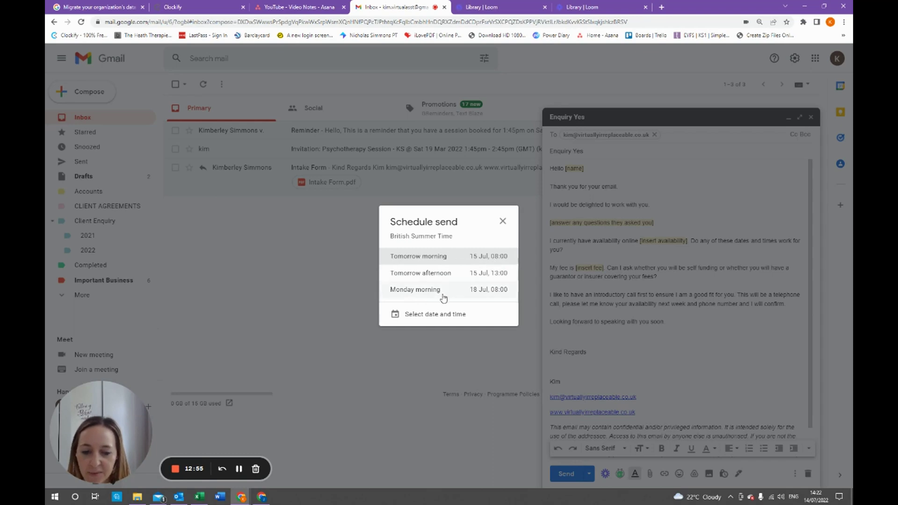
left_click(434, 322)
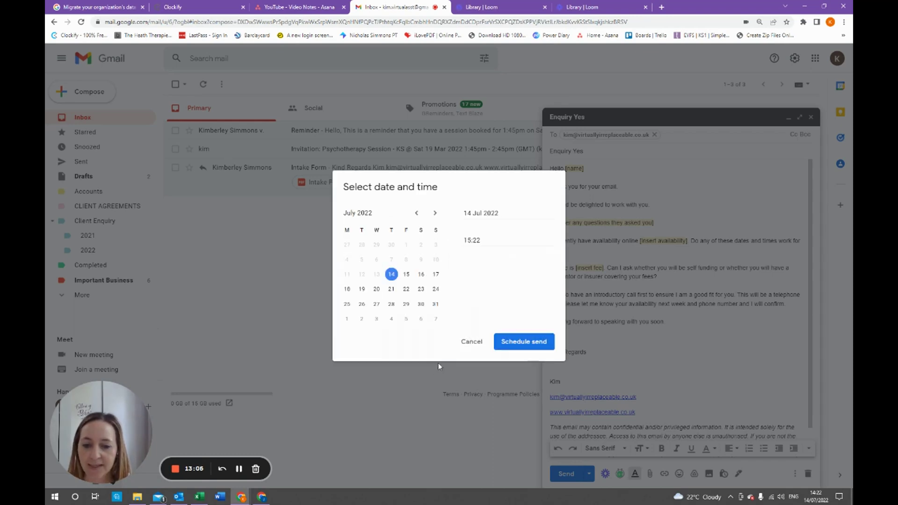
left_click(406, 274)
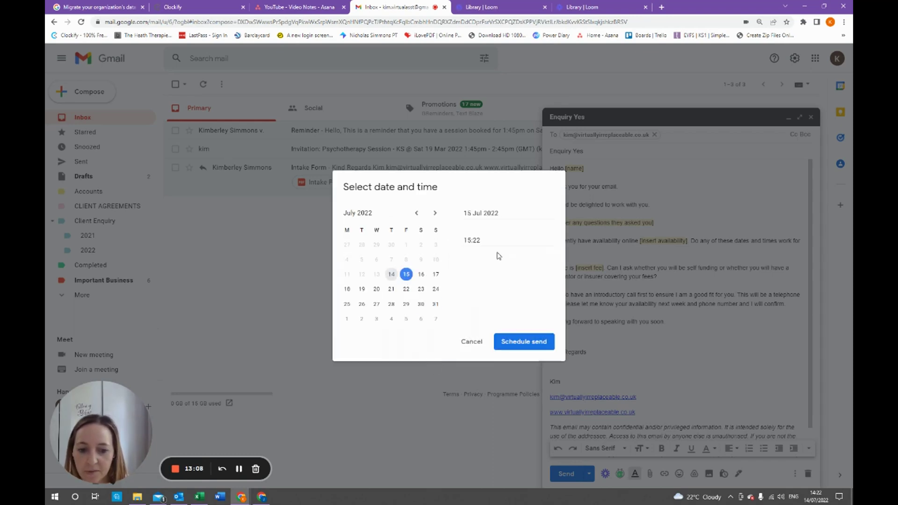
left_click(471, 240)
type("09:30")
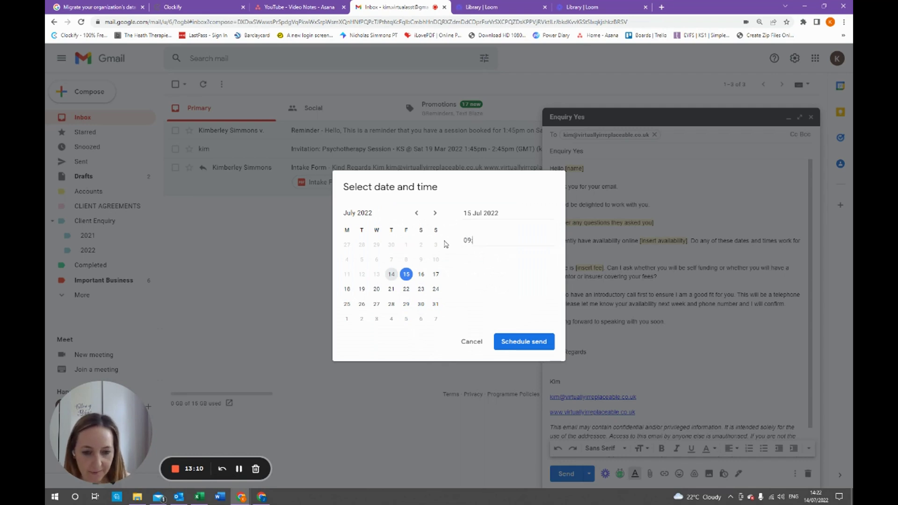
left_click(513, 342)
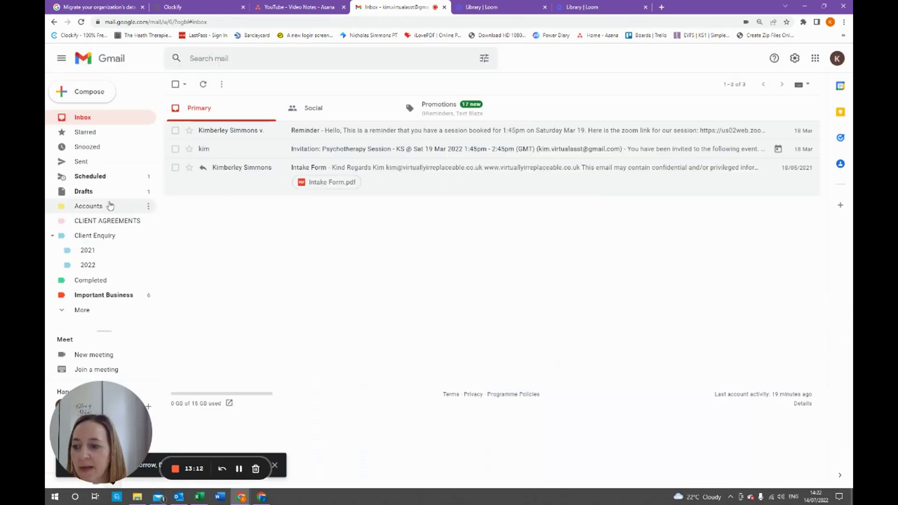
left_click(100, 182)
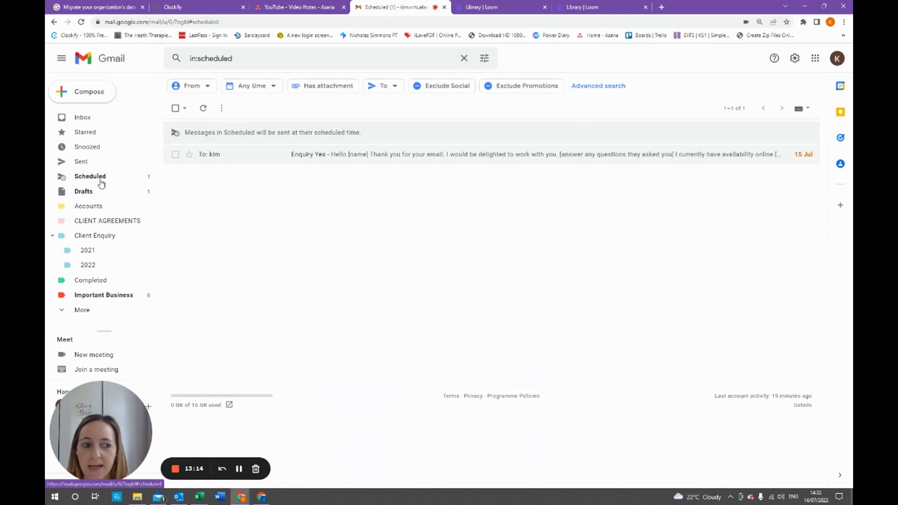